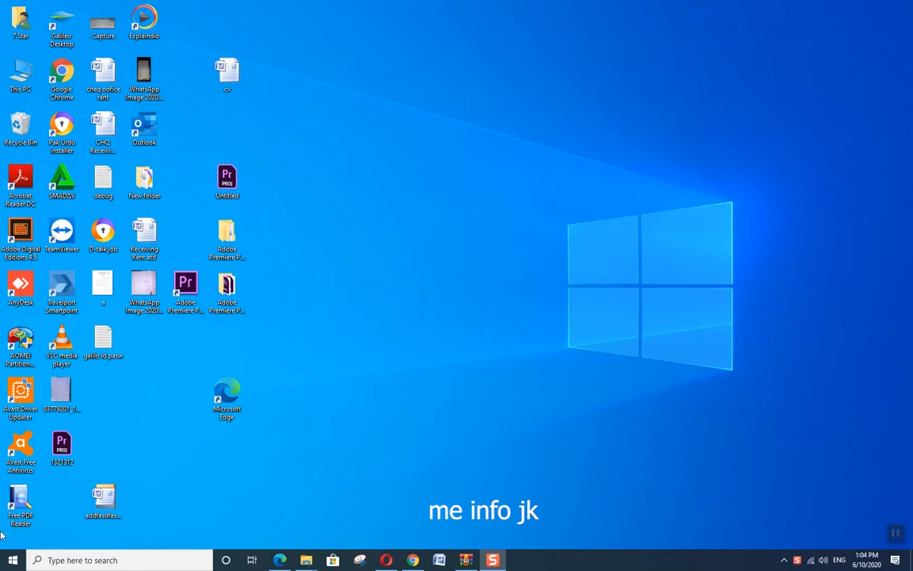
# - Open Microsoft Office Word 2007 from the Microsoft Office programs and maximize the blank document's window
pyautogui.press('super')
pyautogui.scroll(-5, 119, 397)
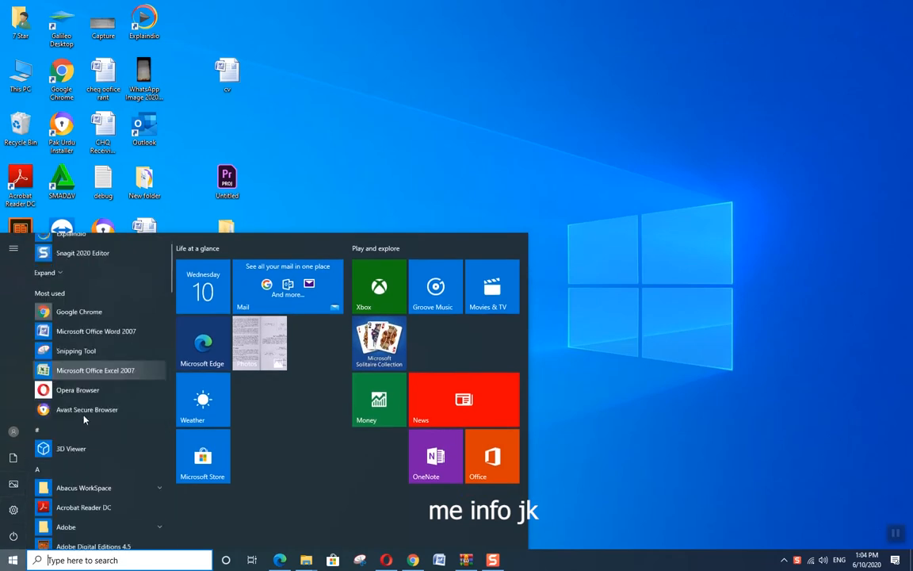
pyautogui.scroll(-7, 119, 373)
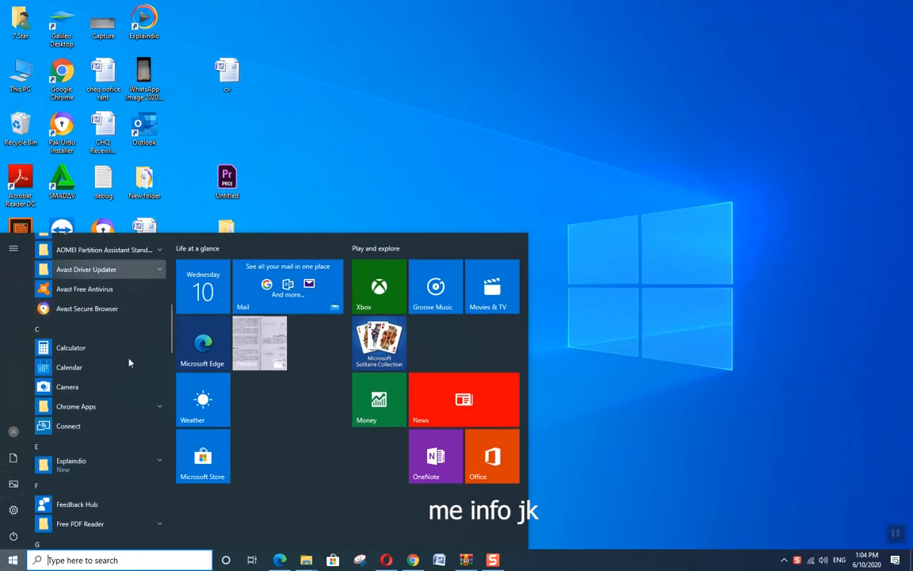
pyautogui.scroll(-3, 111, 378)
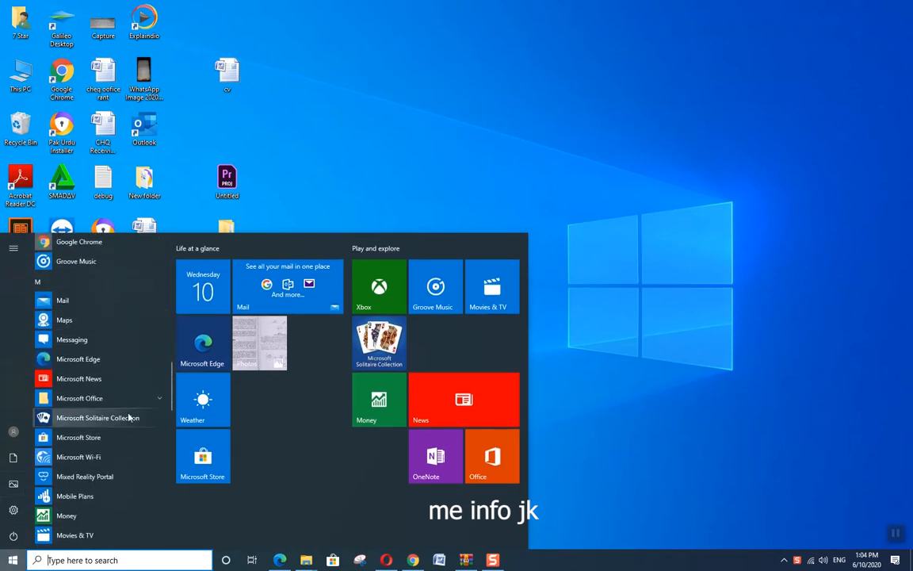
pyautogui.click(146, 357)
pyautogui.scroll(-5, 109, 353)
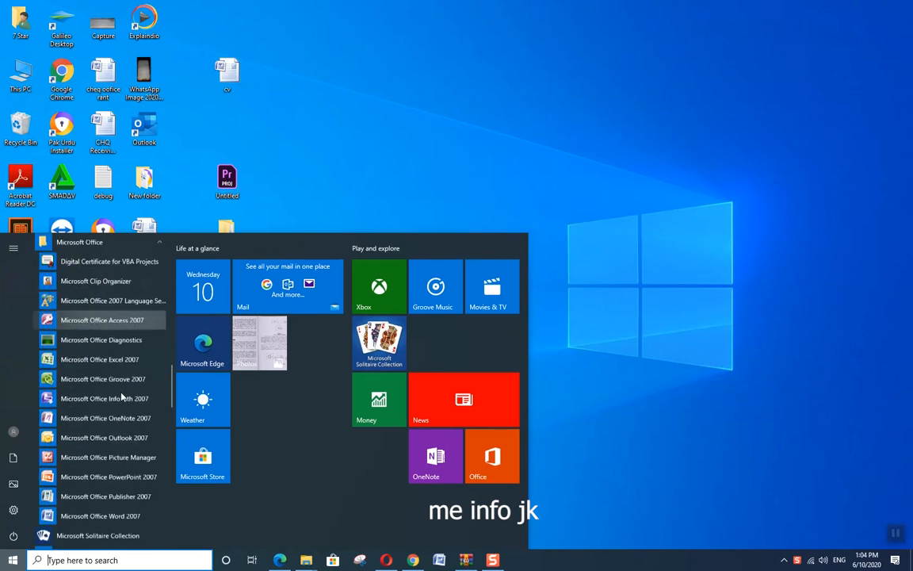
pyautogui.click(103, 436)
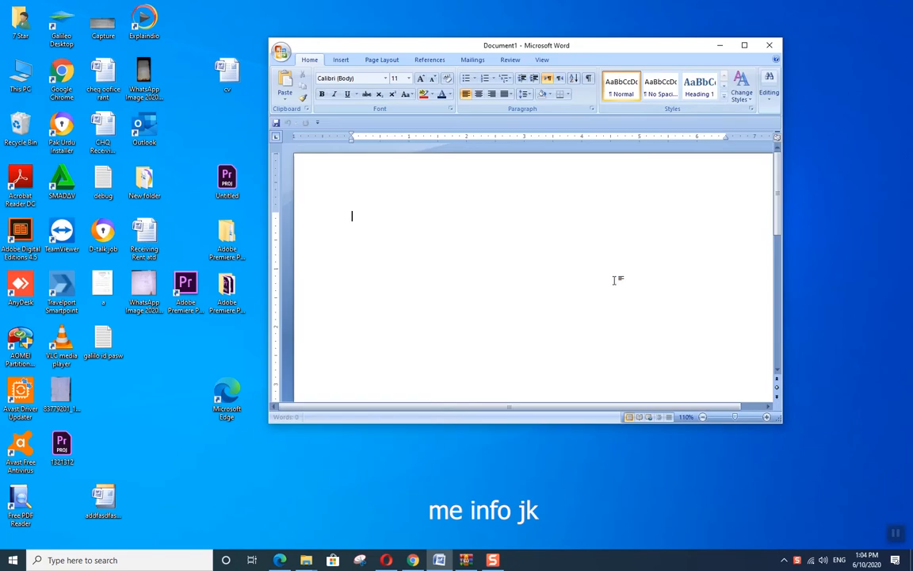
pyautogui.click(745, 46)
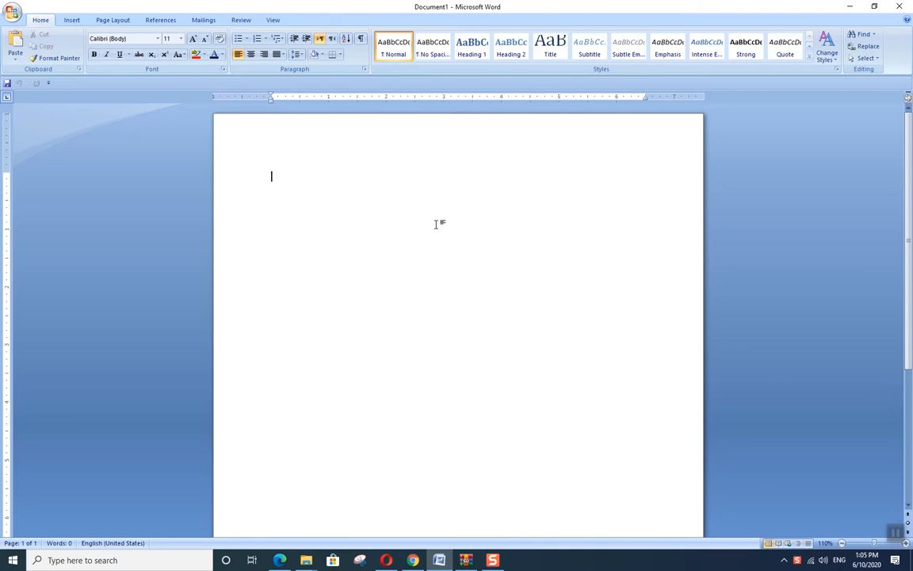
# - Enter the heading "The time school Pakistan" on the first line of the blank document
pyautogui.write('The time s')
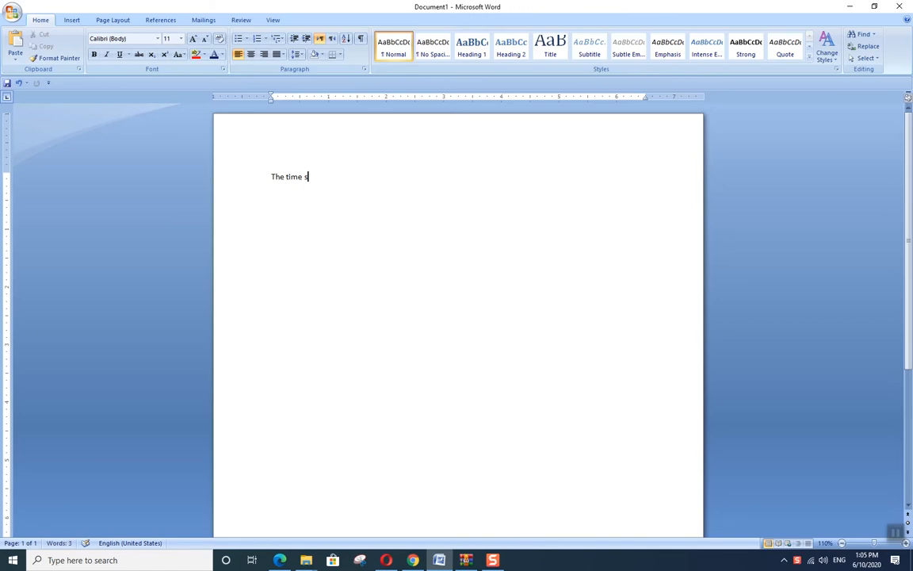
pyautogui.write('chool paks')
pyautogui.press('BackSpace')
pyautogui.write('istan')
# - Change the case of the English heading to Capitalize Each Word
pyautogui.moveTo(362, 176); pyautogui.dragTo(264, 157)
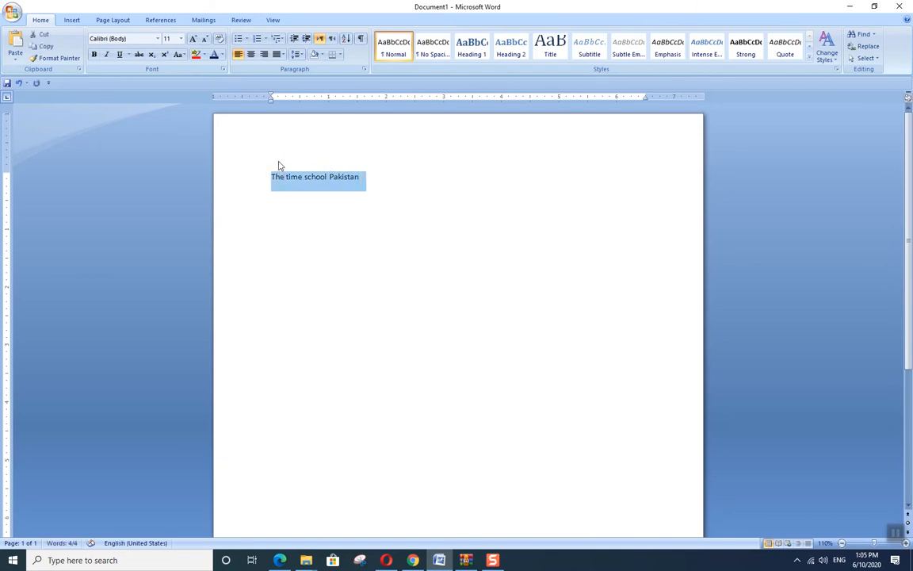
pyautogui.click(180, 54)
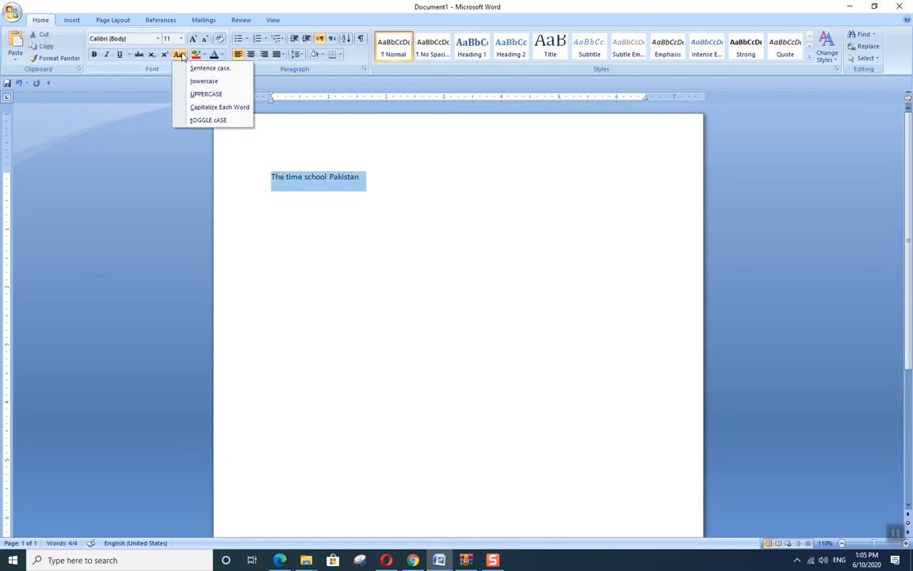
pyautogui.click(234, 107)
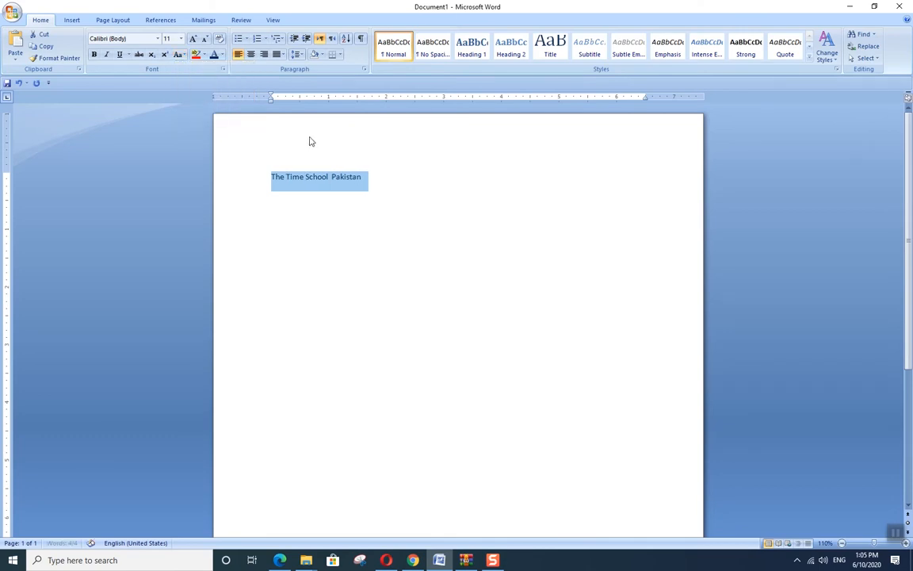
pyautogui.click(387, 180)
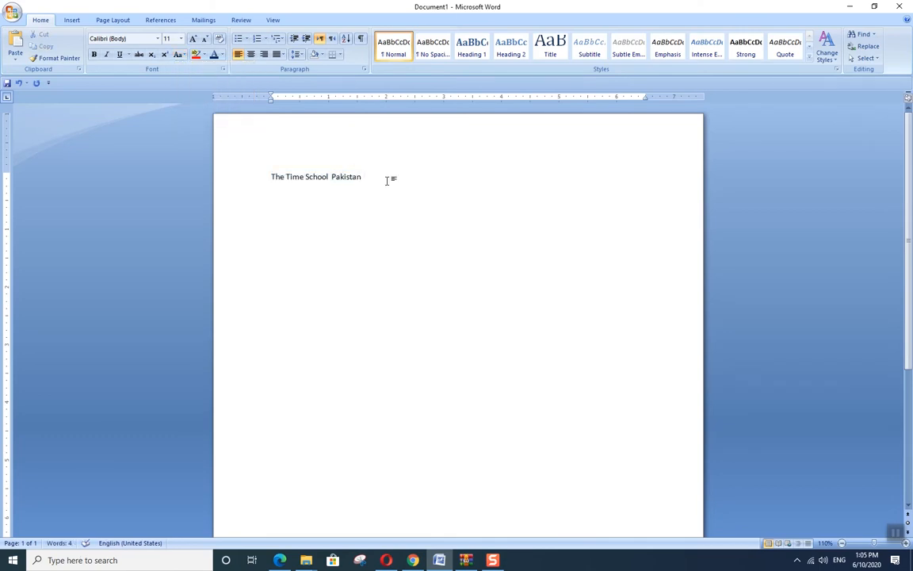
# - Start a new line below the English heading and switch the input language to Urdu (Pakistan)
pyautogui.press('Return')
pyautogui.click(843, 563)
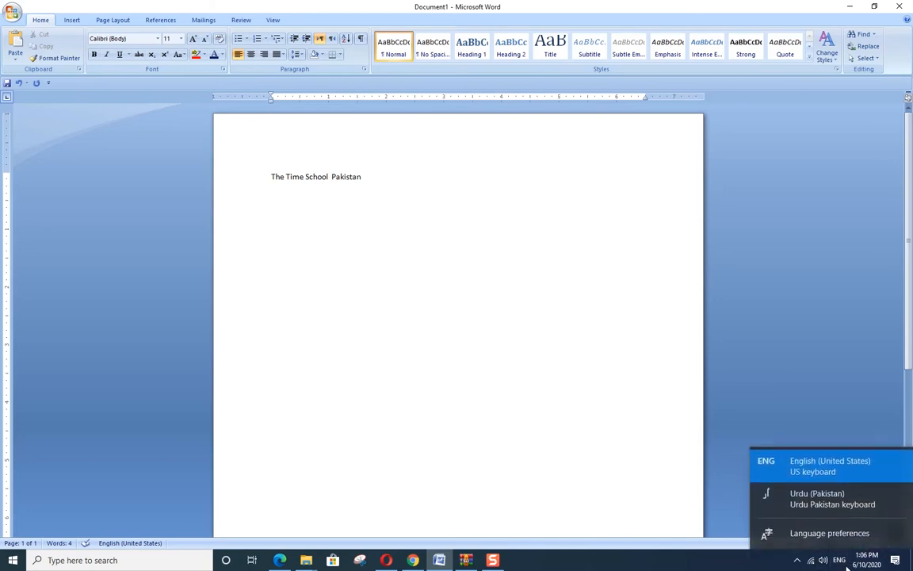
pyautogui.click(830, 499)
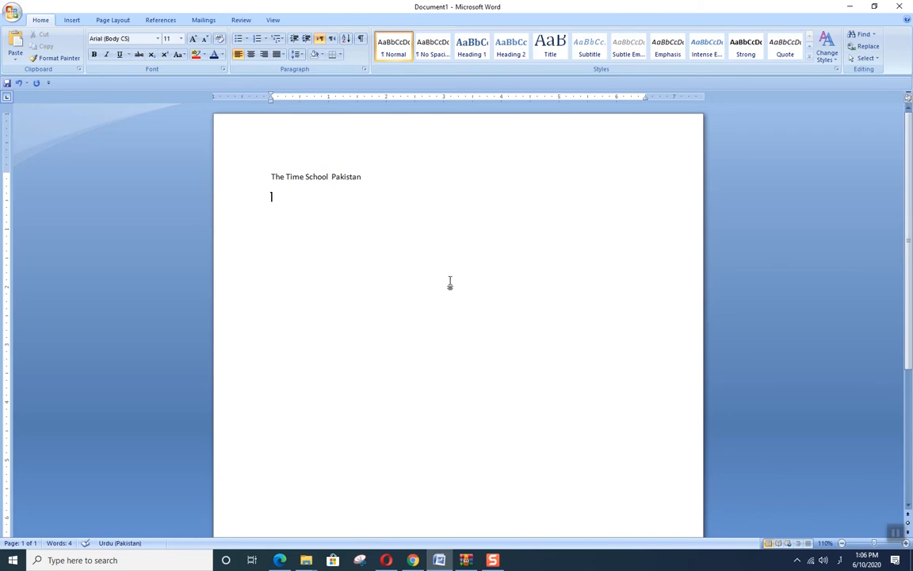
pyautogui.write('دی')
pyautogui.moveTo(286, 201); pyautogui.dragTo(259, 200)
pyautogui.press('BackSpace')
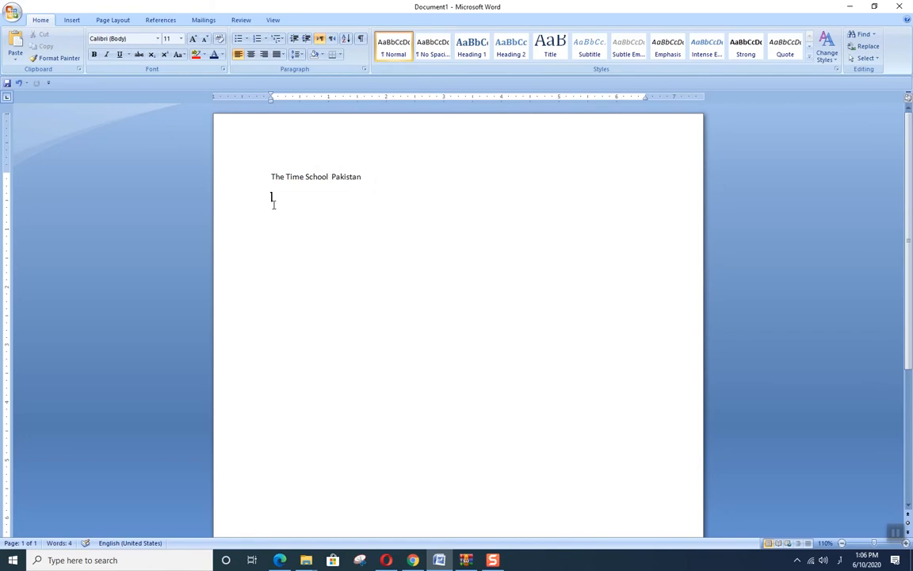
# - Right-align the second line and enter the Urdu heading "دی ٹائم سکول پاکستان"
pyautogui.click(264, 55)
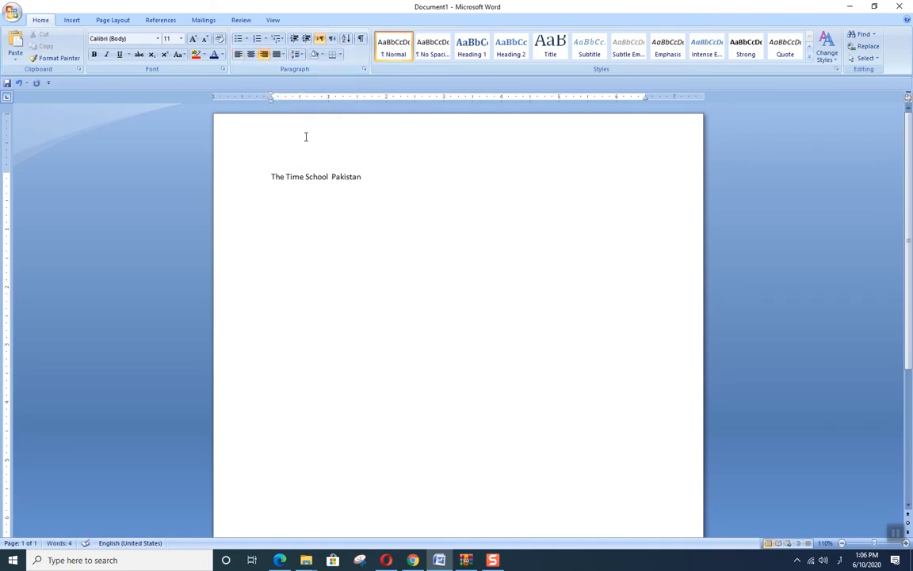
pyautogui.write('دی')
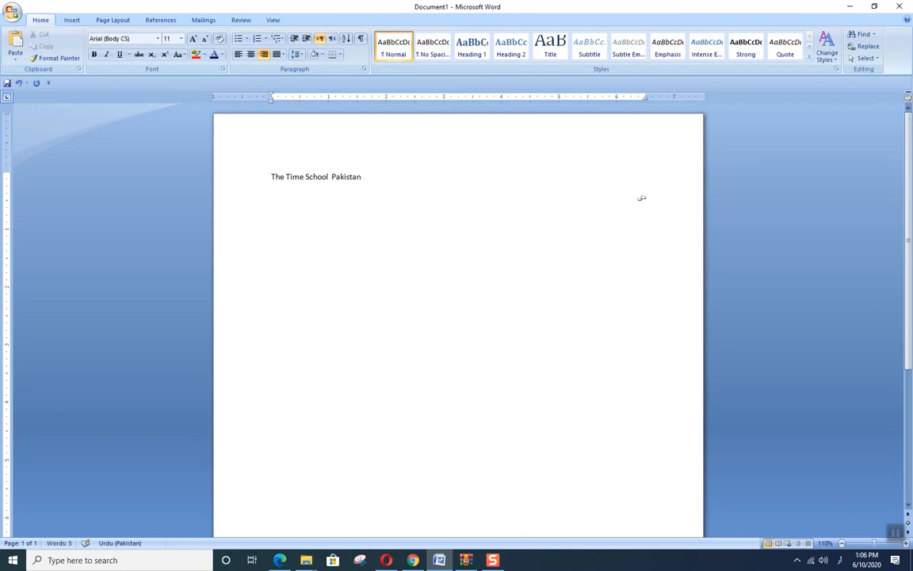
pyautogui.write(' ٹائم سکول پاکستان')
# - Set the font size of all text in the document to 26
pyautogui.hotkey('ctrl', 'a')
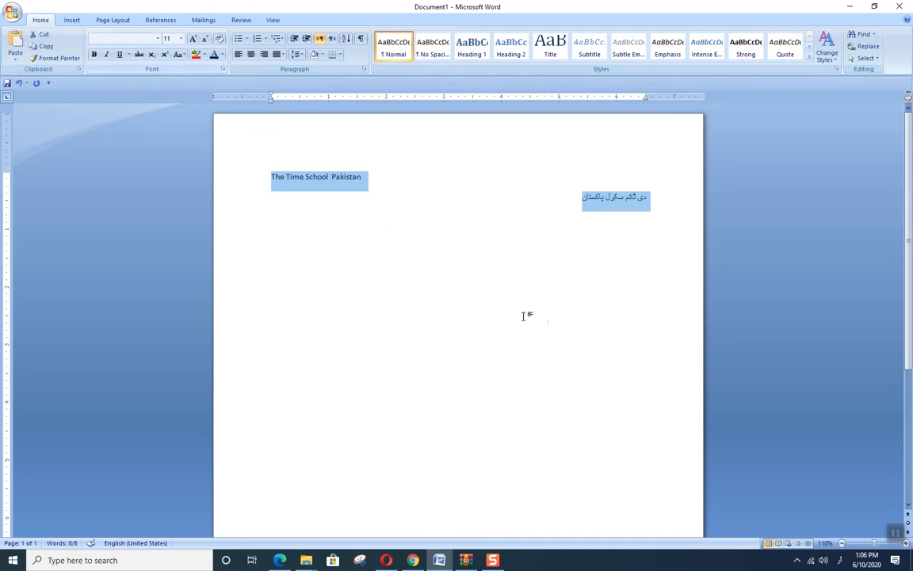
pyautogui.click(181, 38)
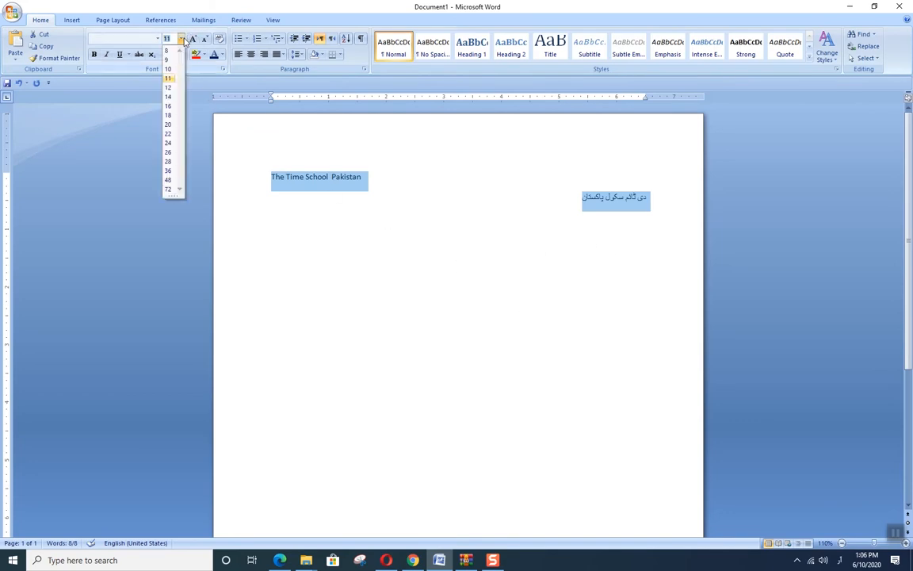
pyautogui.click(168, 154)
pyautogui.click(477, 243)
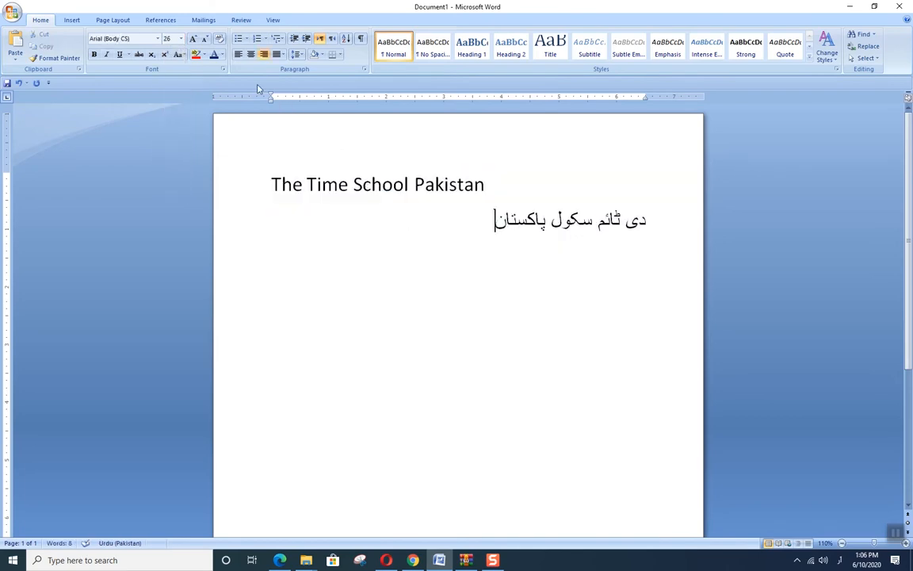
# - Center the Urdu heading and add the line "کلاس : نرسری" below it
pyautogui.click(251, 54)
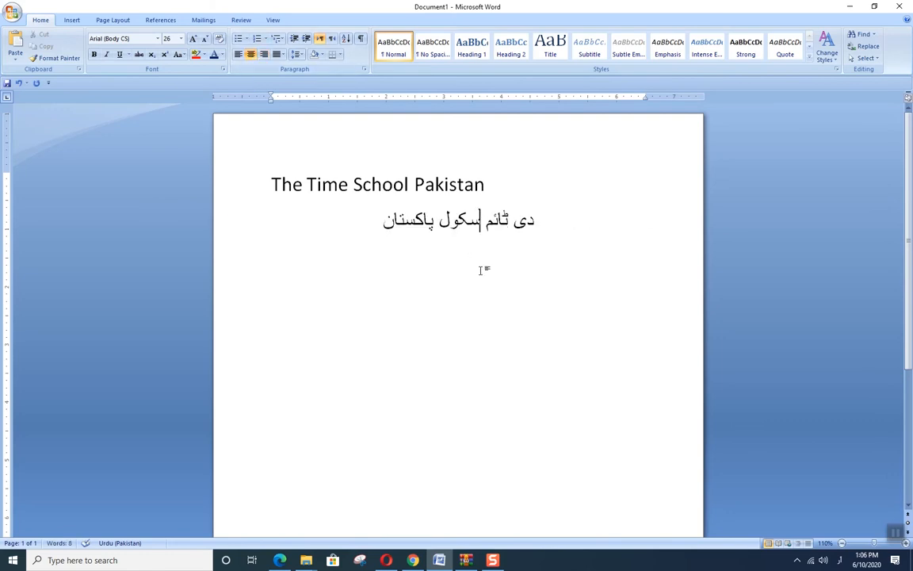
pyautogui.press('Return')
pyautogui.write('کلاس')
pyautogui.press('BackSpace')
pyautogui.press('BackSpace')
pyautogui.write('س :')
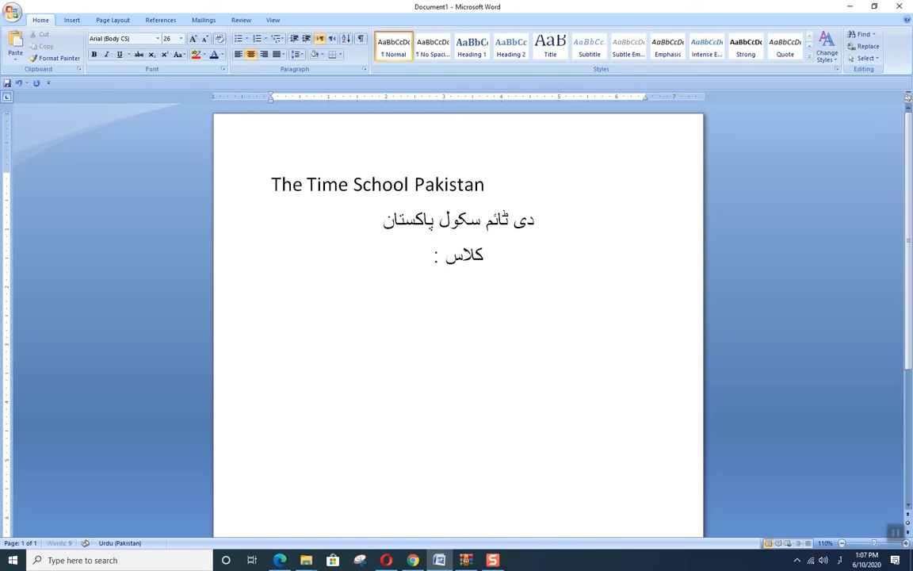
pyautogui.write(' نرسری')
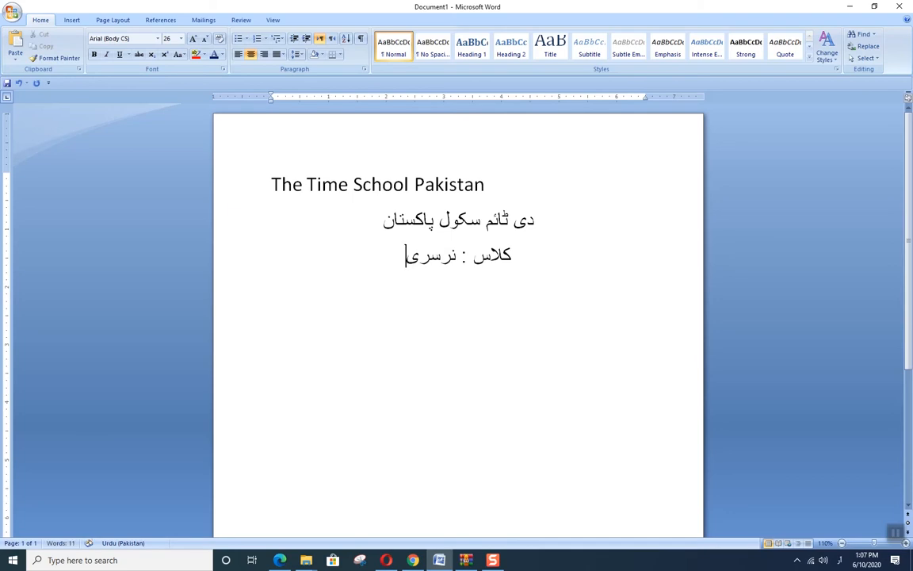
# - Add a right-aligned line below the class line with the question "سوال نمبر1۔ پاکستان کا بانی کون ہے؟"
pyautogui.press('Return')
pyautogui.click(264, 54)
pyautogui.write('سوال نمبر1-')
pyautogui.write('پاکستان')
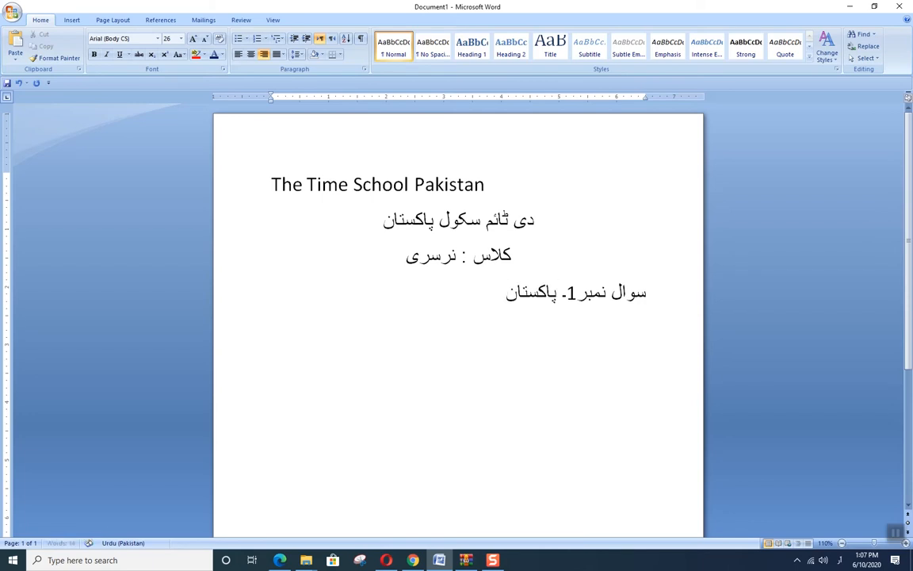
pyautogui.write(' کا بانی کون ہے')
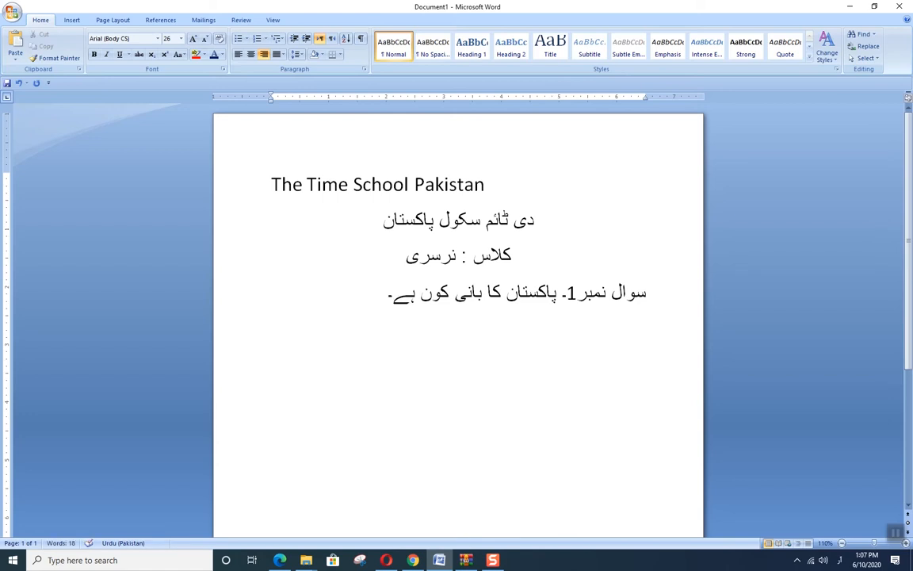
pyautogui.write('؟')
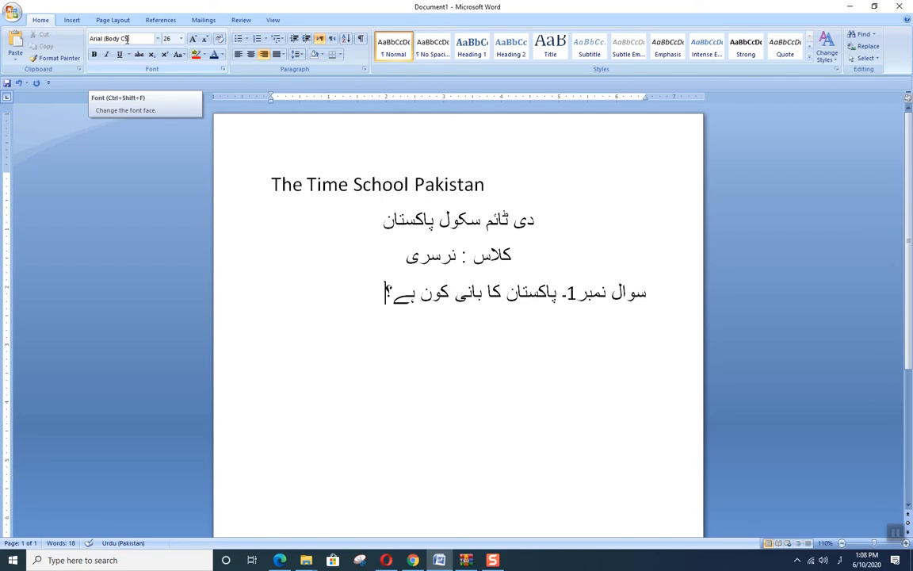
# - Change the font of the three Urdu lines to Jameel Noori Nastaleeq
pyautogui.moveTo(385, 296); pyautogui.dragTo(373, 220)
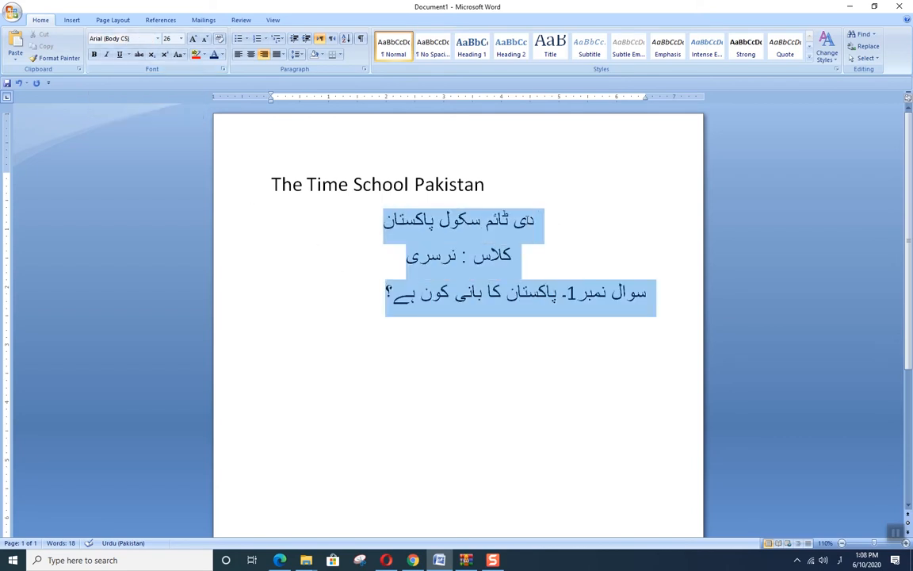
pyautogui.click(157, 38)
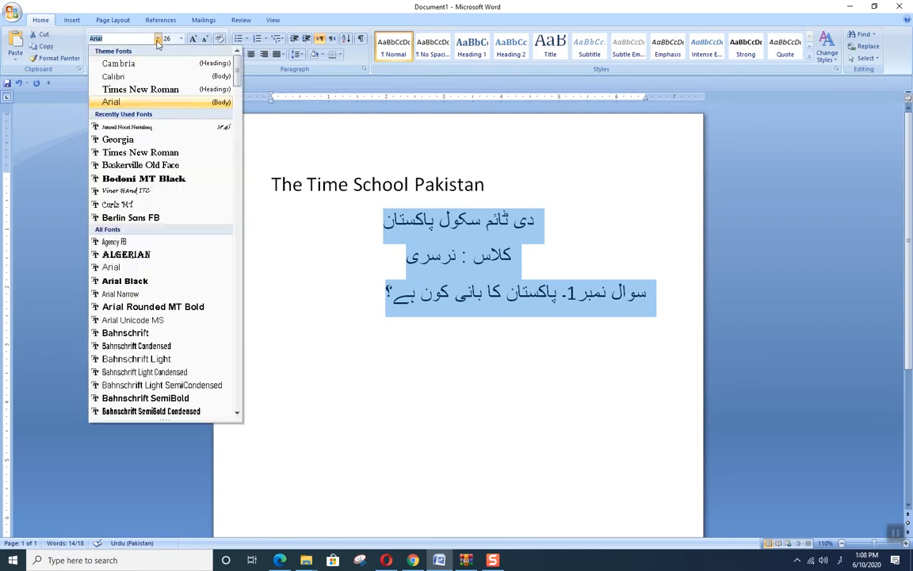
pyautogui.scroll(-10, 157, 295)
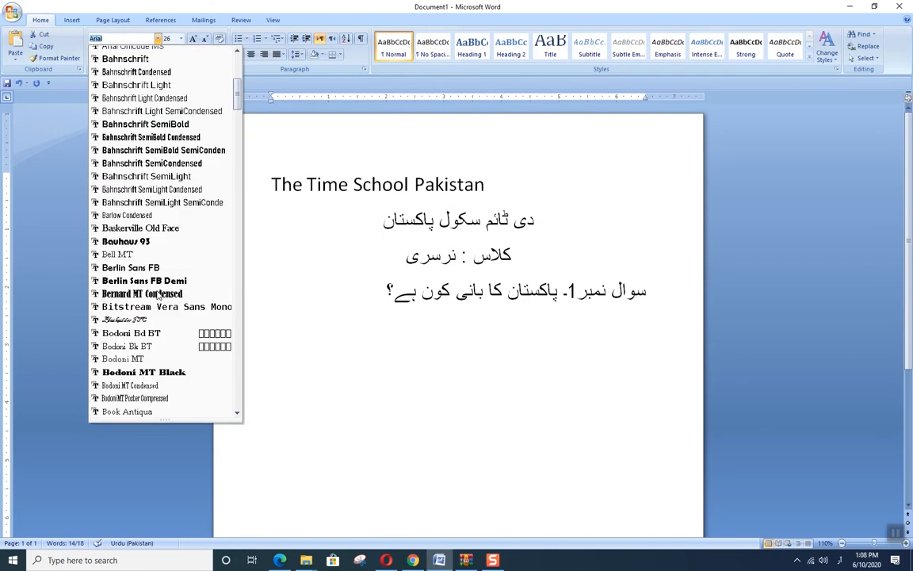
pyautogui.scroll(-18, 157, 295)
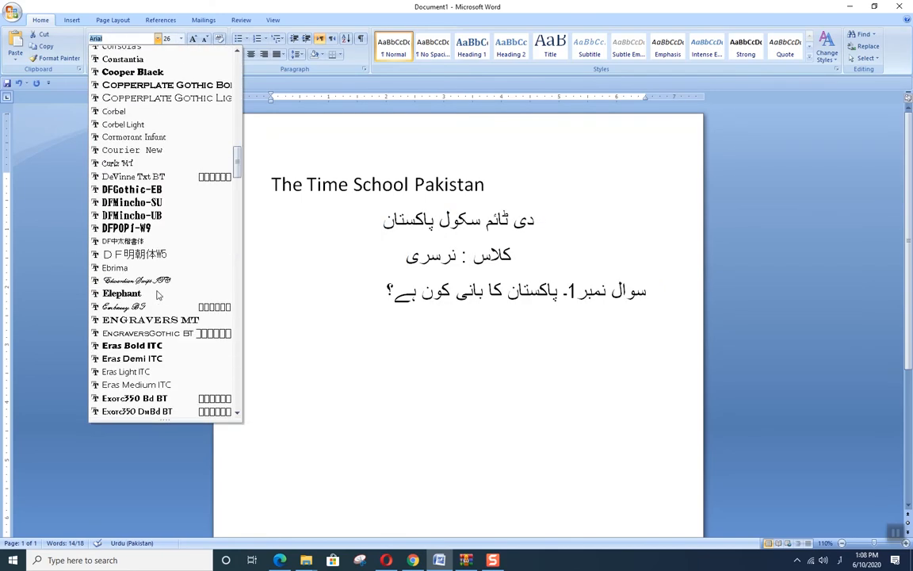
pyautogui.scroll(-5, 157, 295)
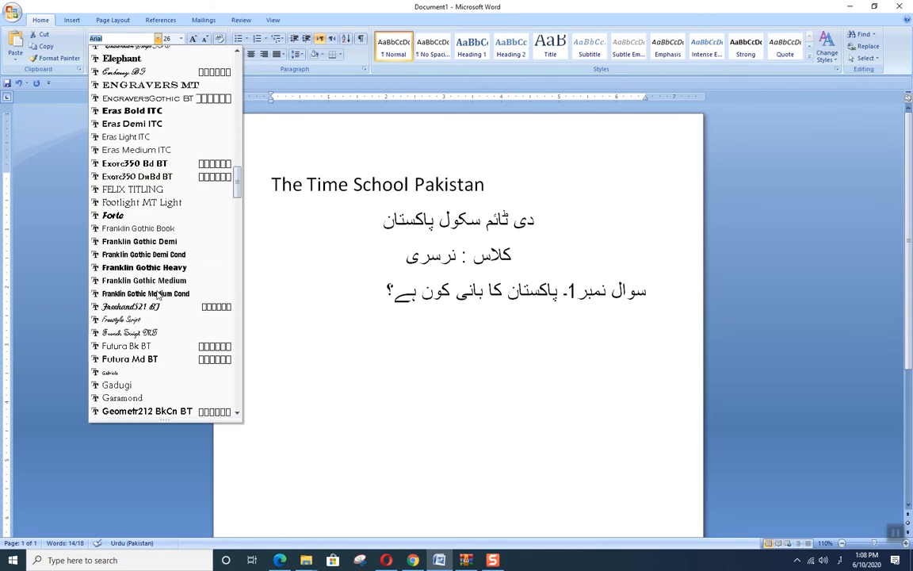
pyautogui.scroll(-1, 156, 329)
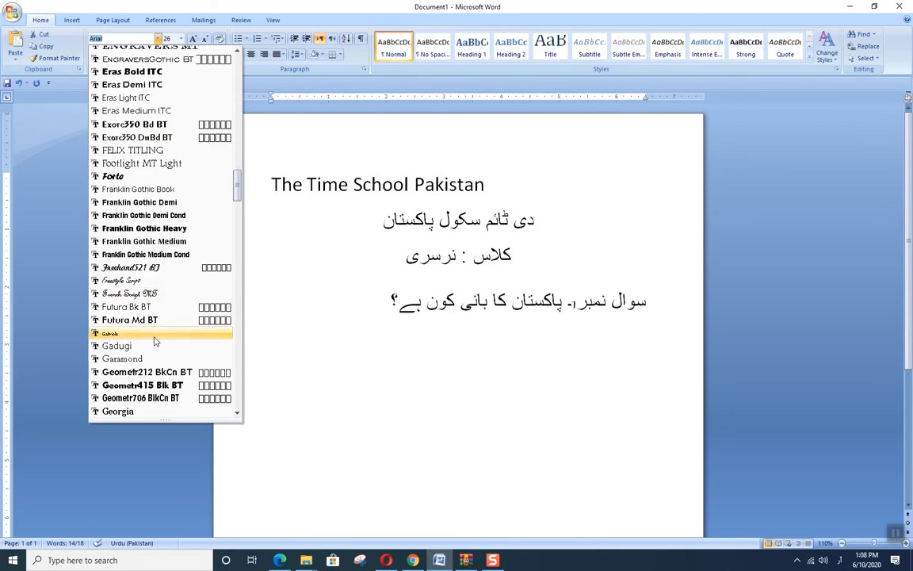
pyautogui.scroll(-8, 156, 318)
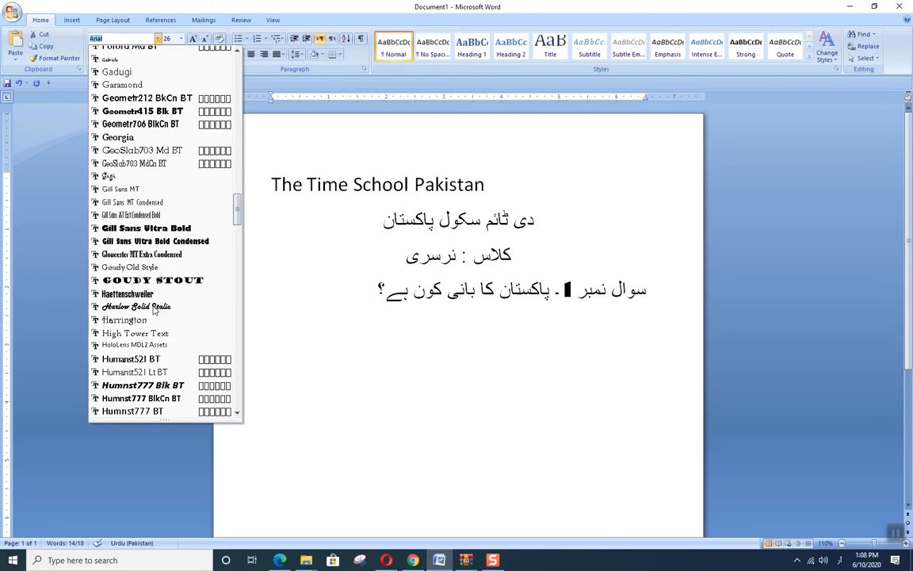
pyautogui.scroll(-4, 156, 310)
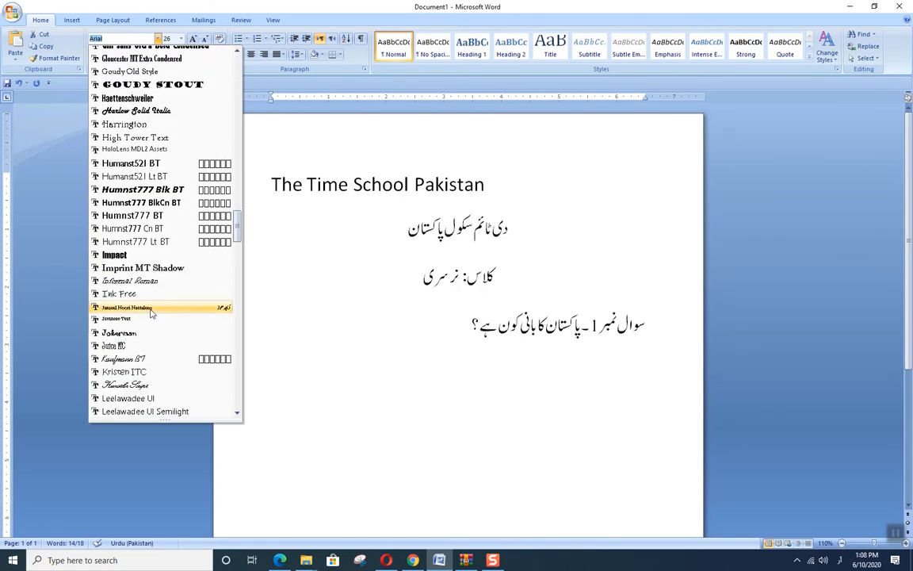
pyautogui.click(151, 308)
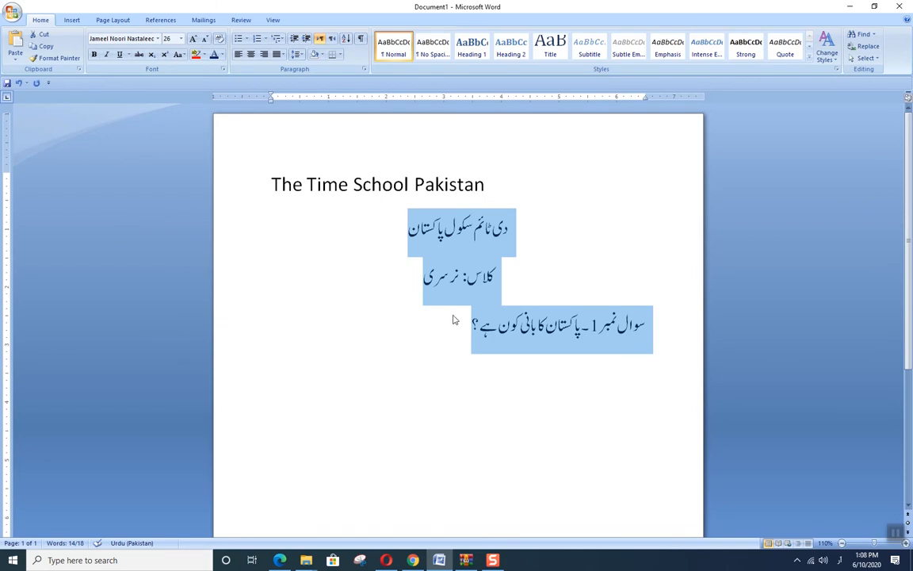
pyautogui.click(457, 324)
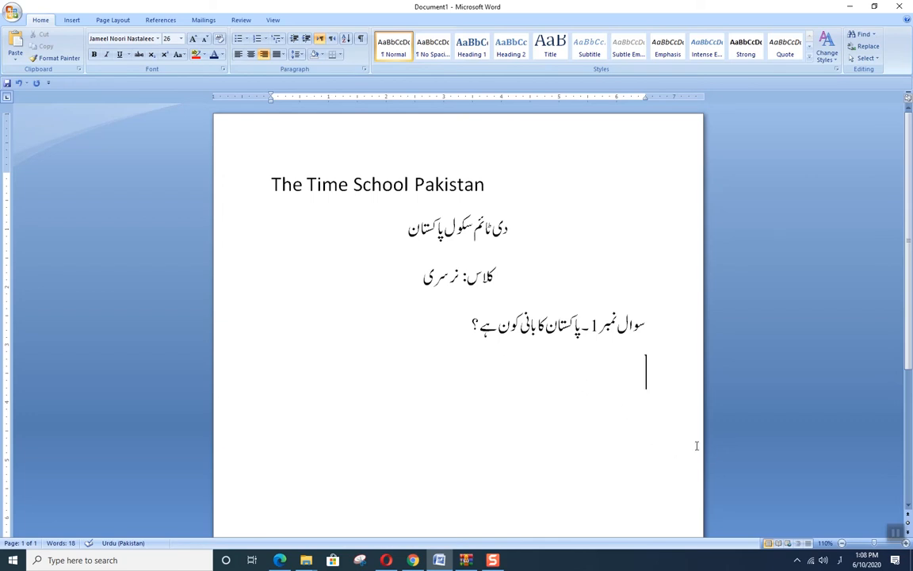
# - Switch the input language to English (United States) and left-align the empty line below the Urdu question
pyautogui.click(844, 560)
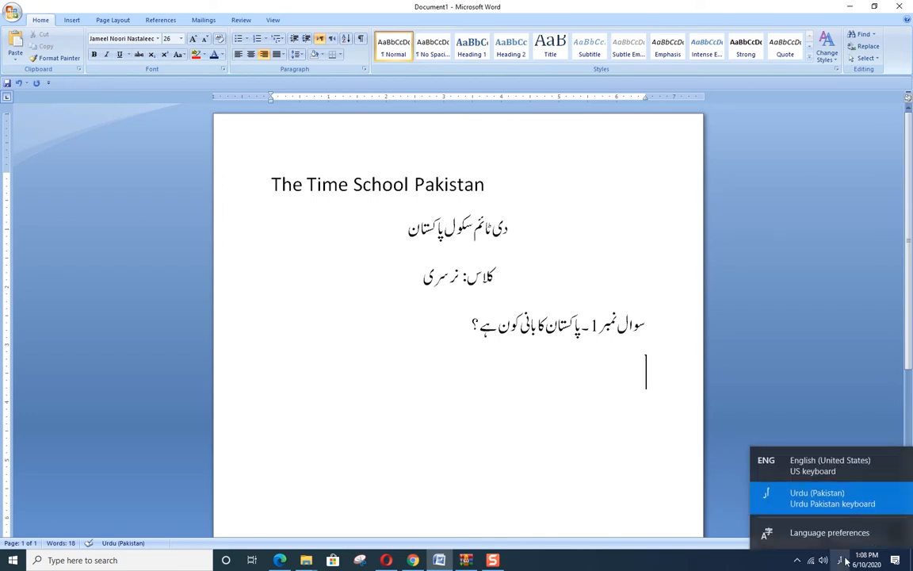
pyautogui.click(773, 419)
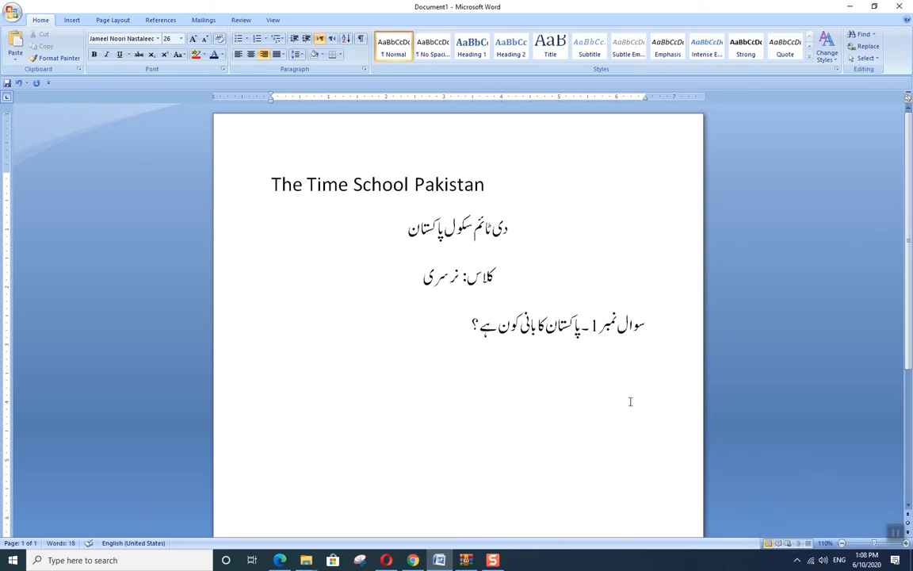
pyautogui.click(238, 57)
# - Write the English question "Q1.who is the founder of Pakistan?" on the left-aligned line
pyautogui.write('Q1.')
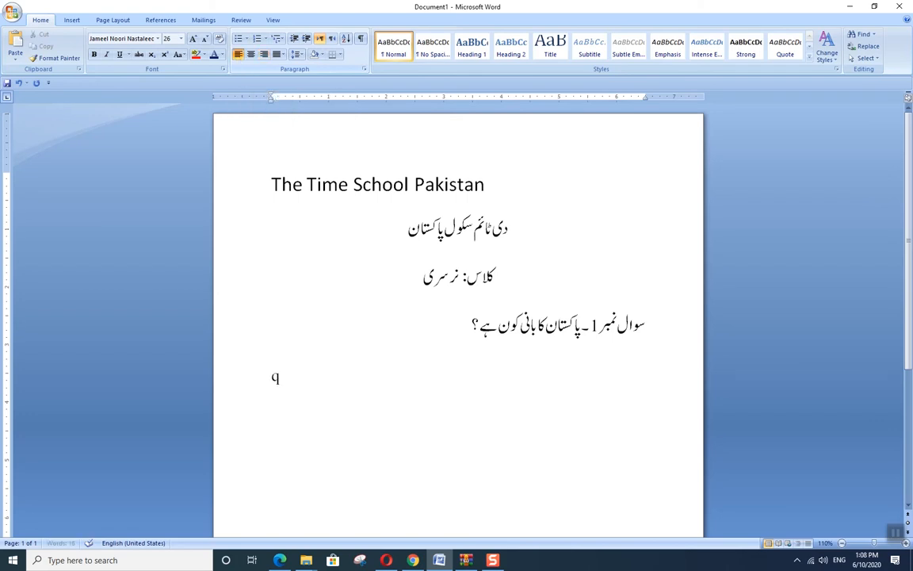
pyautogui.write('who is f')
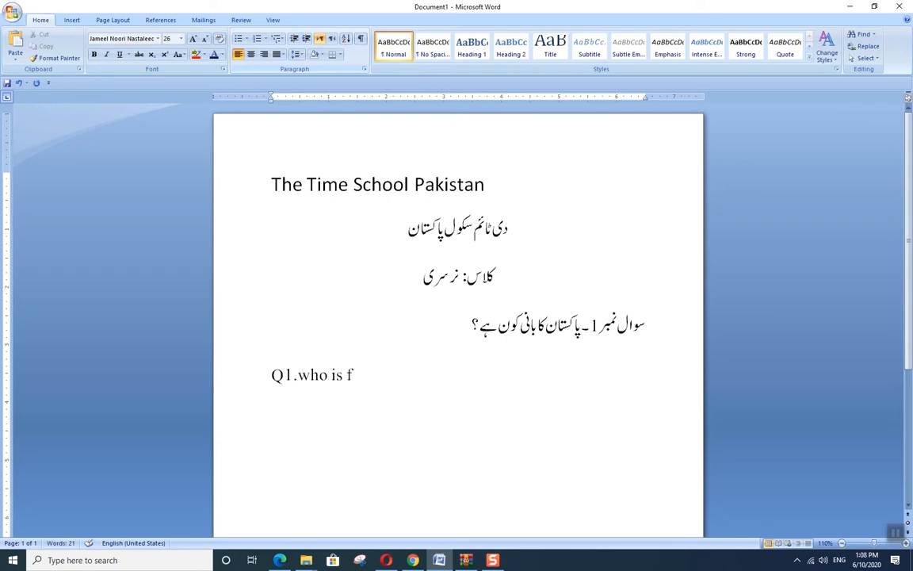
pyautogui.write('the ouf')
pyautogui.press('BackSpace')
pyautogui.press('BackSpace')
pyautogui.press('BackSpace')
pyautogui.write('founder of paksta')
pyautogui.press('BackSpace')
pyautogui.press('BackSpace')
pyautogui.press('BackSpace')
pyautogui.write('istan?')
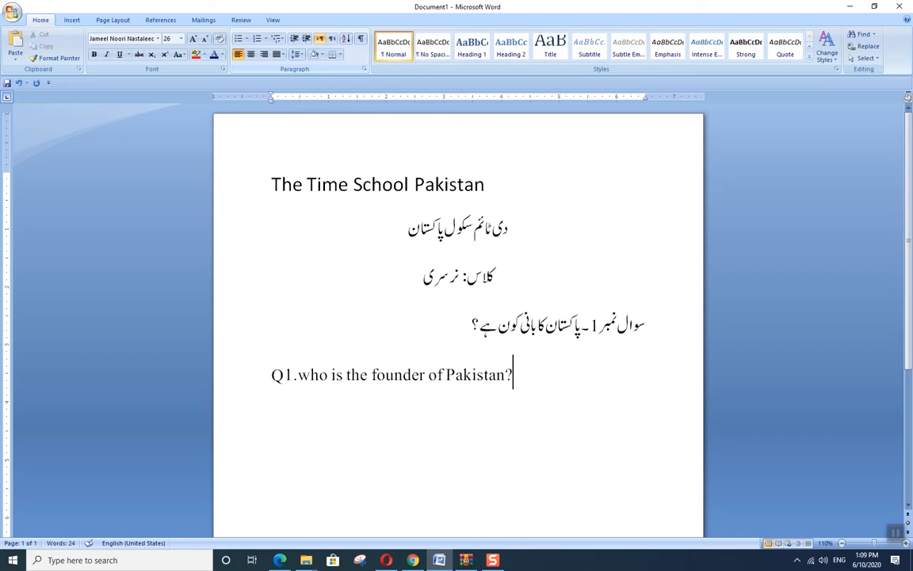
# - Add several empty lines below the English question to make room for a shape
pyautogui.press('Return')
pyautogui.click(71, 20)
pyautogui.scroll(-1, 381, 253)
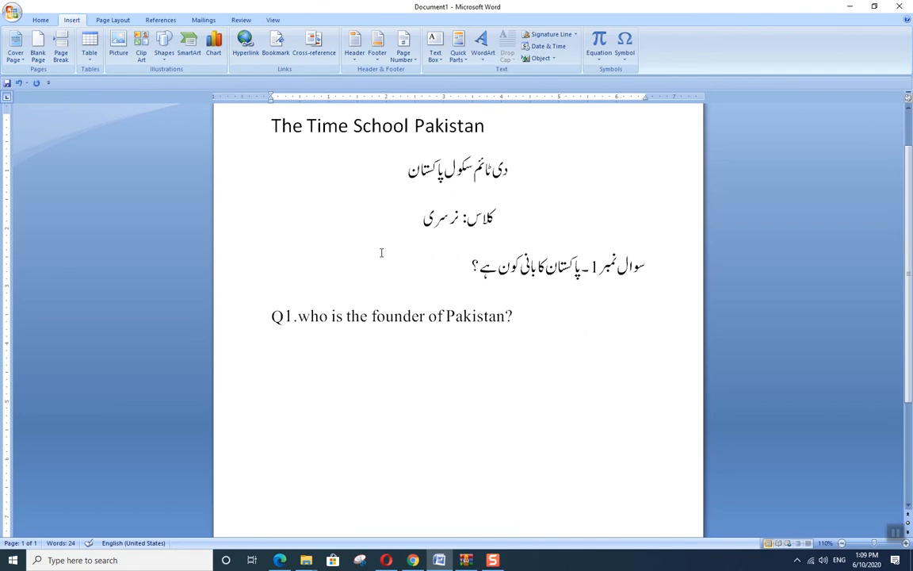
pyautogui.scroll(-1, 380, 252)
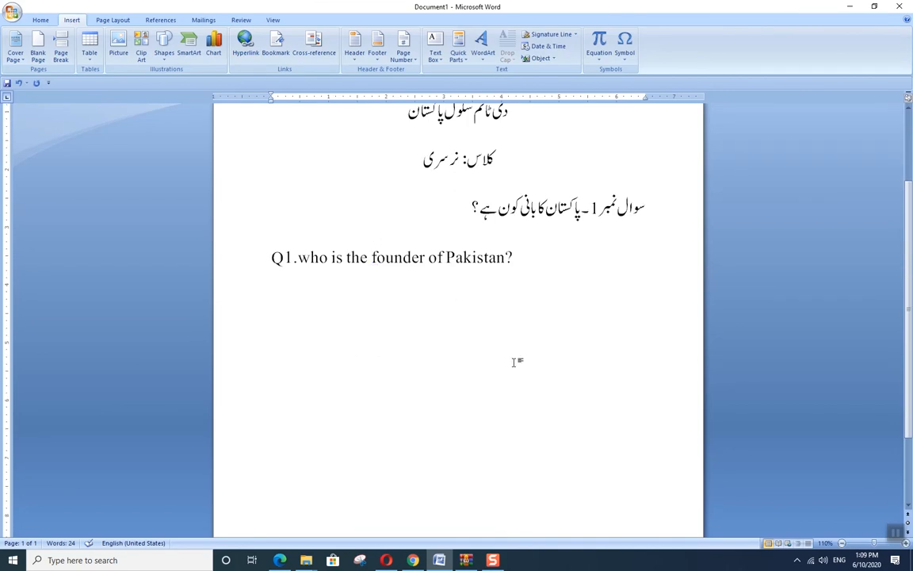
pyautogui.press('Return')
pyautogui.press('Return')
pyautogui.press('Return')
pyautogui.press('Return')
pyautogui.click(456, 378)
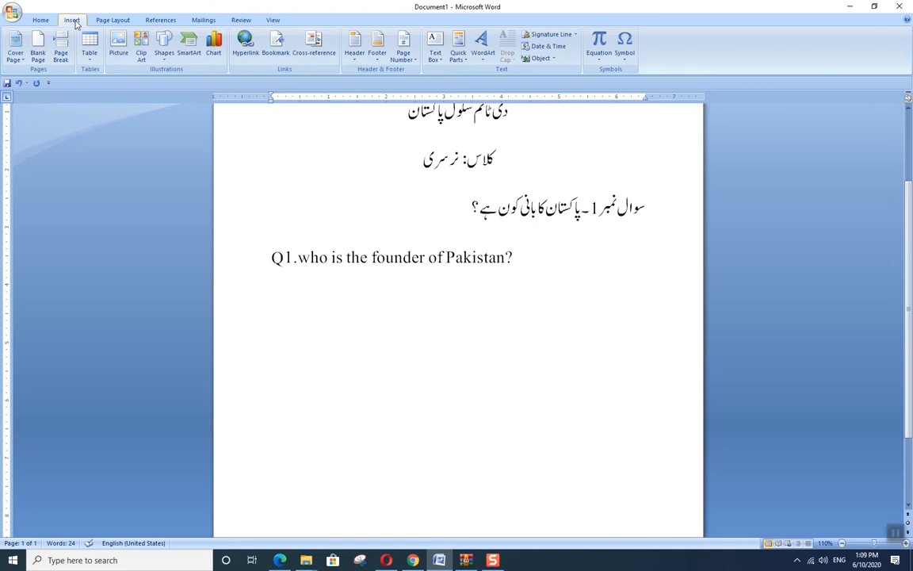
# - Draw a 5-point star about 1.95" high and 2.48" wide and move it just below the English question
pyautogui.click(165, 56)
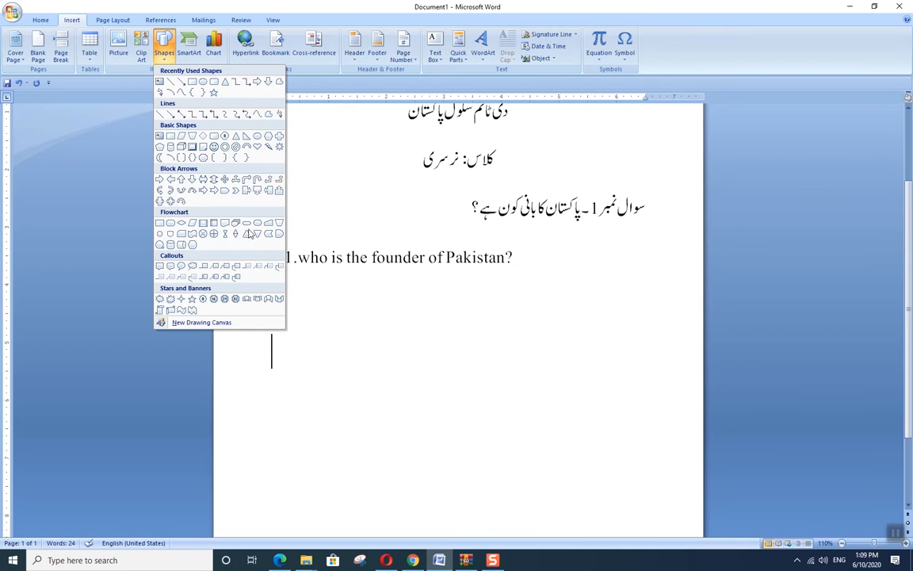
pyautogui.click(192, 299)
pyautogui.moveTo(473, 329); pyautogui.dragTo(616, 441)
pyautogui.moveTo(565, 412); pyautogui.dragTo(524, 367)
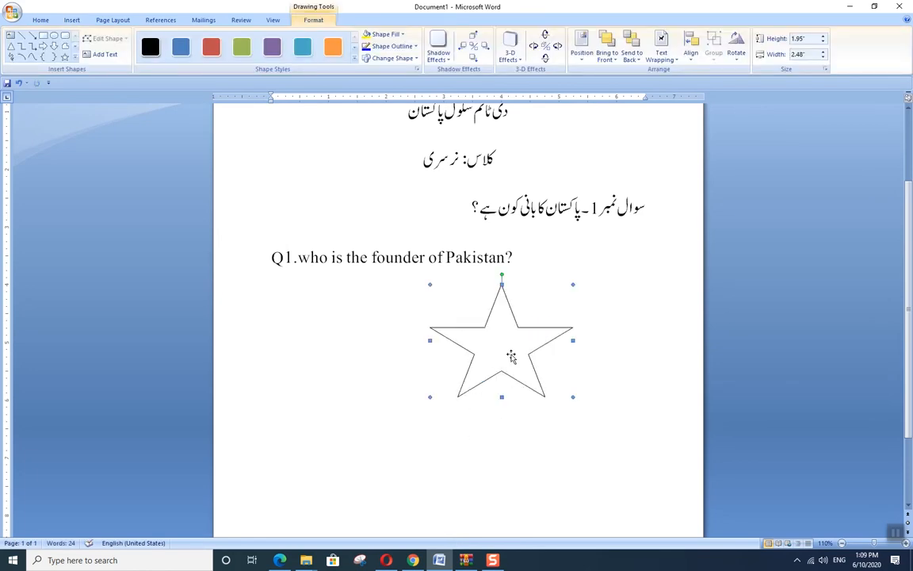
# - Apply the solid teal style with a white inner outline to the star and shrink it to about 1.78" by 2.06"
pyautogui.click(354, 60)
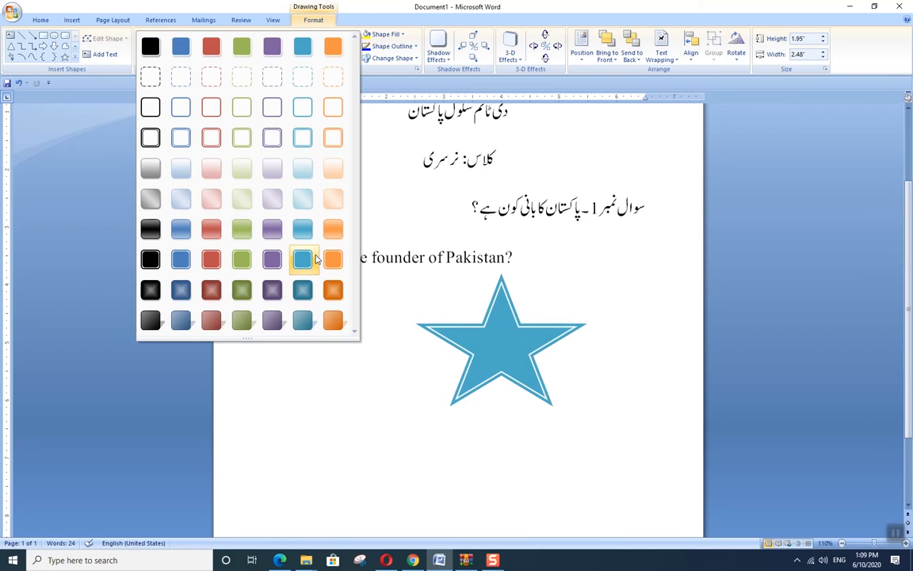
pyautogui.click(314, 258)
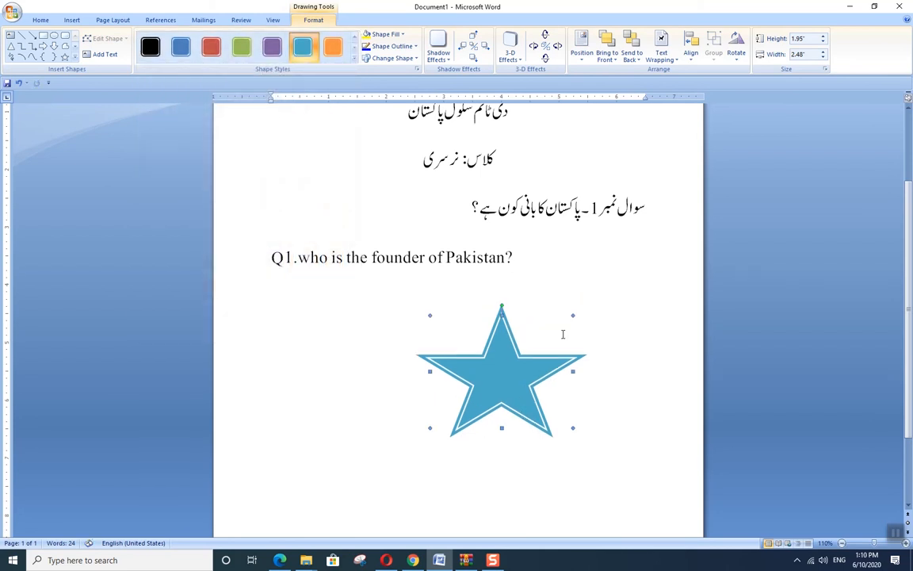
pyautogui.moveTo(572, 315); pyautogui.dragTo(549, 326)
pyautogui.moveTo(510, 370); pyautogui.dragTo(529, 341)
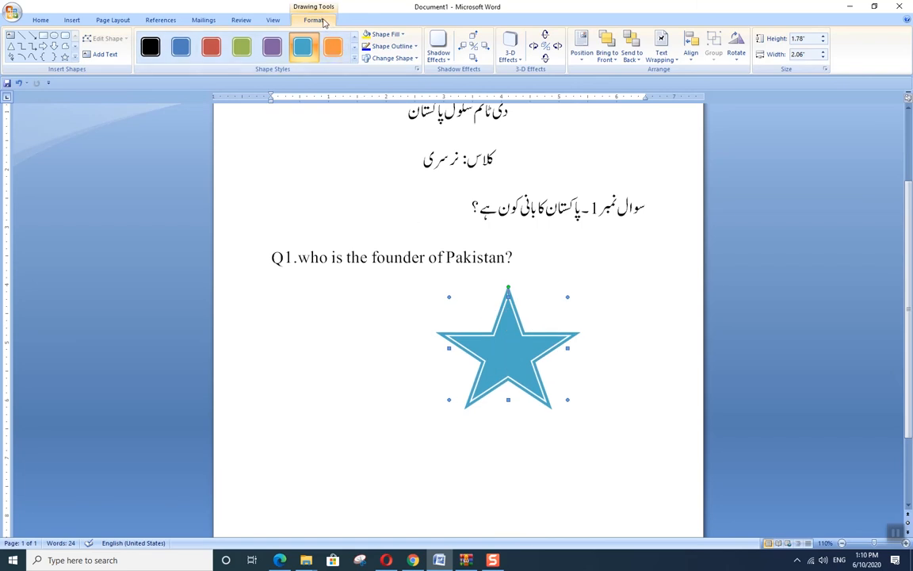
# - Add the text "Star" inside the star shape, centered at font size 26
pyautogui.click(101, 58)
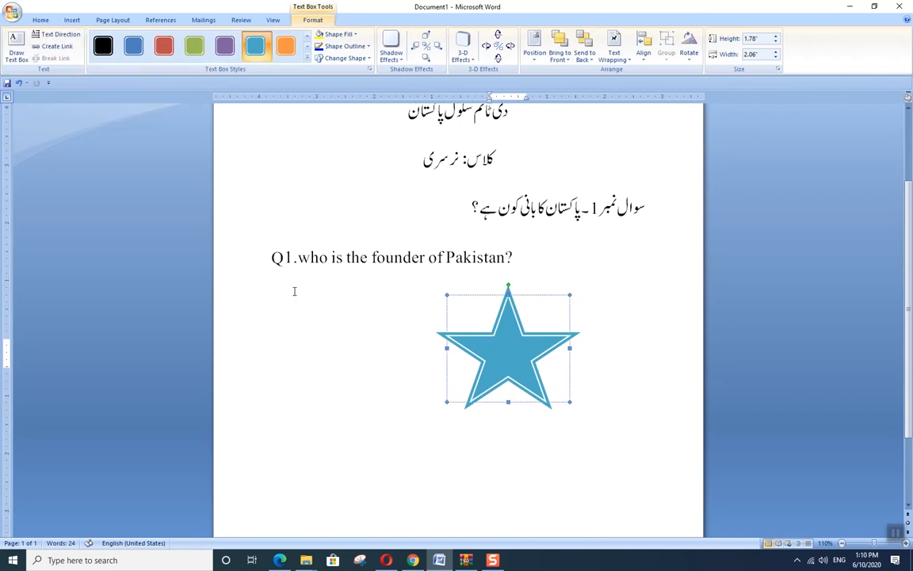
pyautogui.write('Star')
pyautogui.hotkey('ctrl', 'a')
pyautogui.click(39, 19)
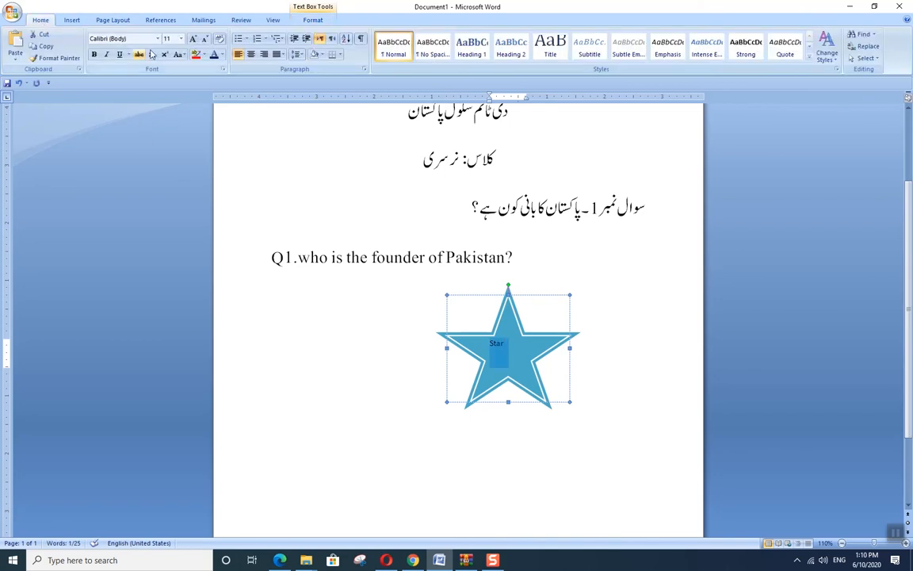
pyautogui.click(180, 38)
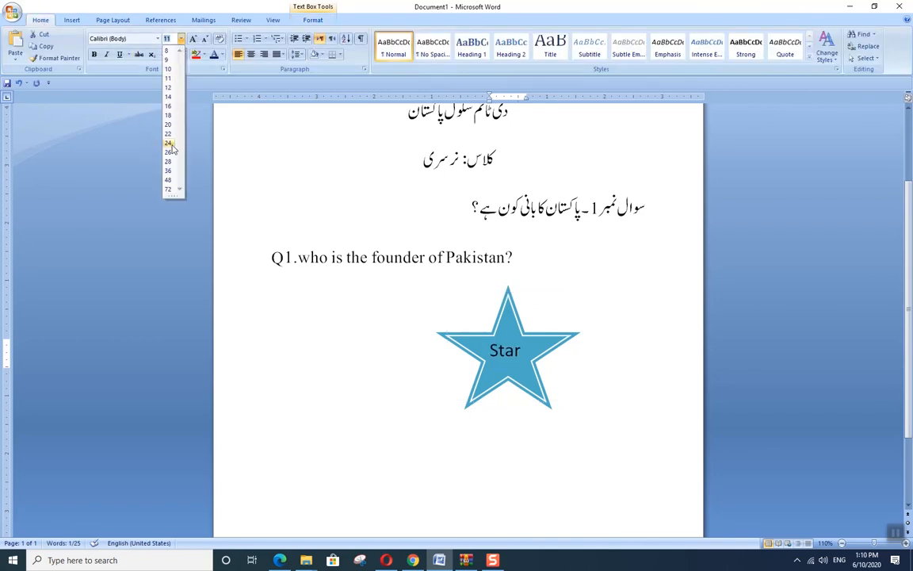
pyautogui.click(169, 152)
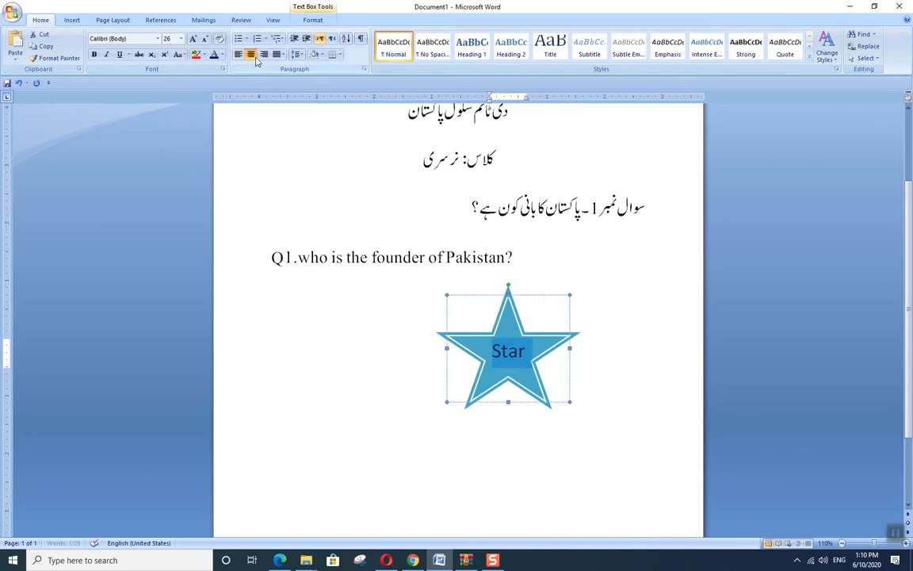
pyautogui.click(621, 386)
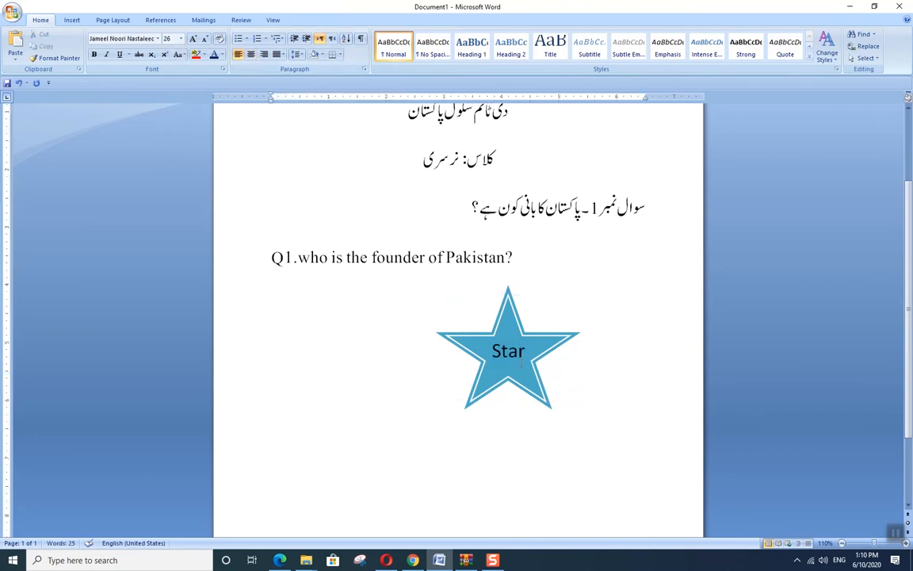
# - Shift the star slightly under the English question and place the cursor on the empty line beneath it
pyautogui.moveTo(553, 336); pyautogui.dragTo(566, 348)
pyautogui.moveTo(515, 314); pyautogui.dragTo(493, 306)
pyautogui.click(292, 434)
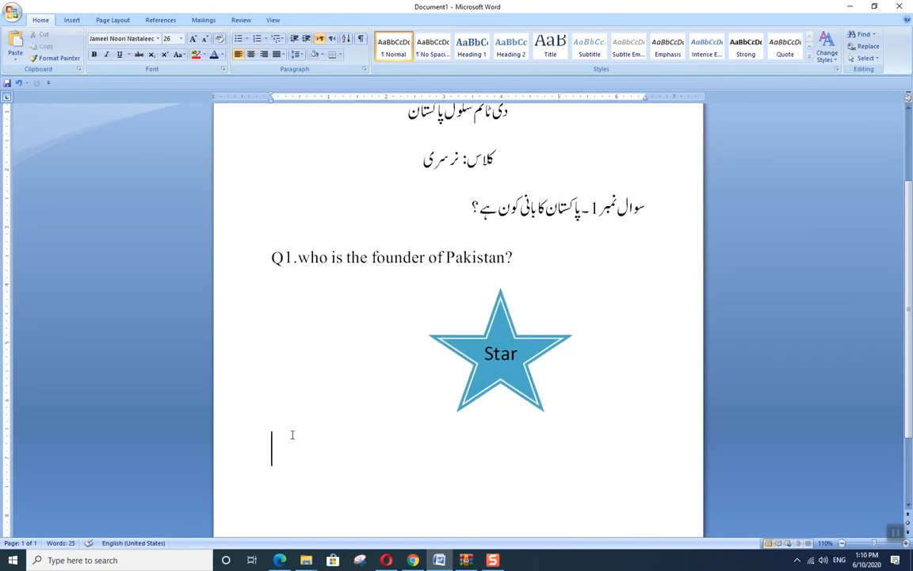
pyautogui.scroll(-3, 292, 432)
pyautogui.click(278, 348)
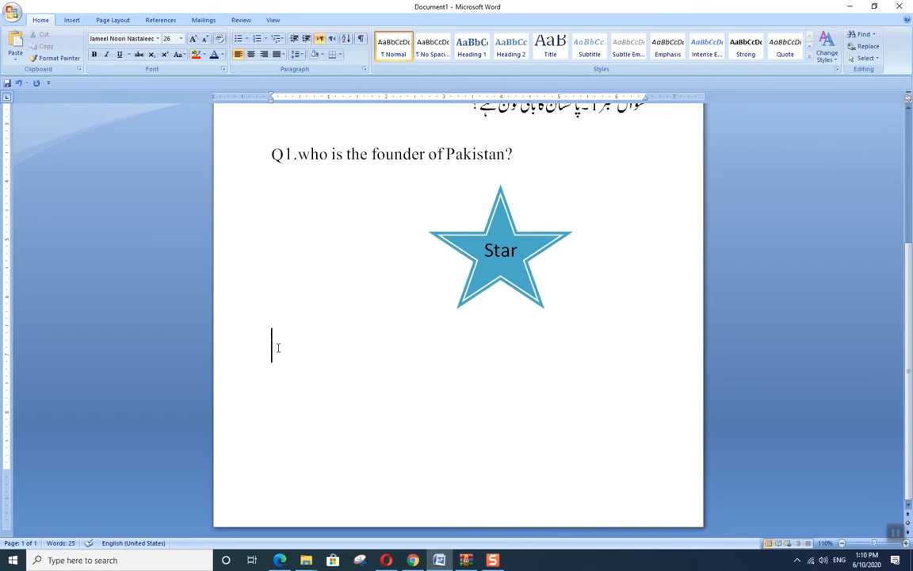
# - Switch to Chrome, search Google for "egg black and white png" and preview the grey dinosaur egg image
pyautogui.click(73, 20)
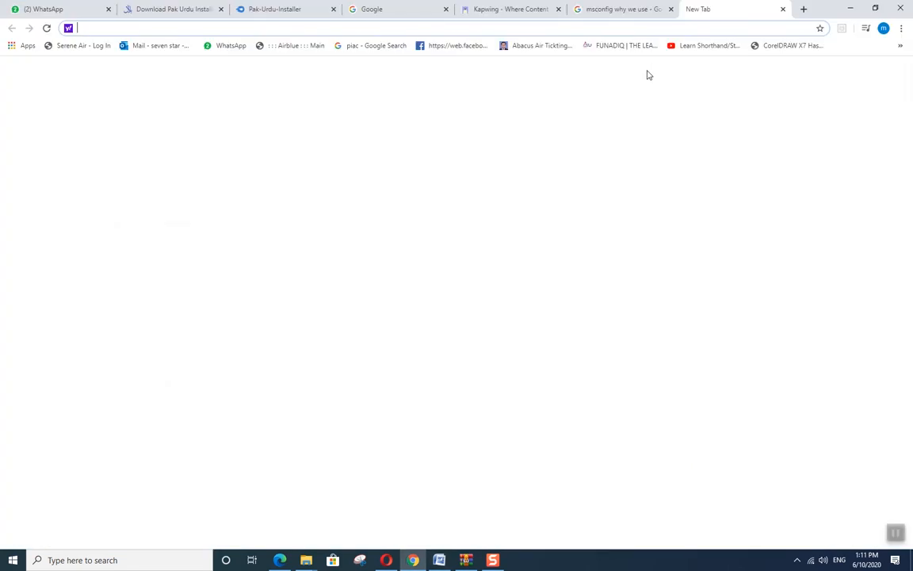
pyautogui.click(369, 246)
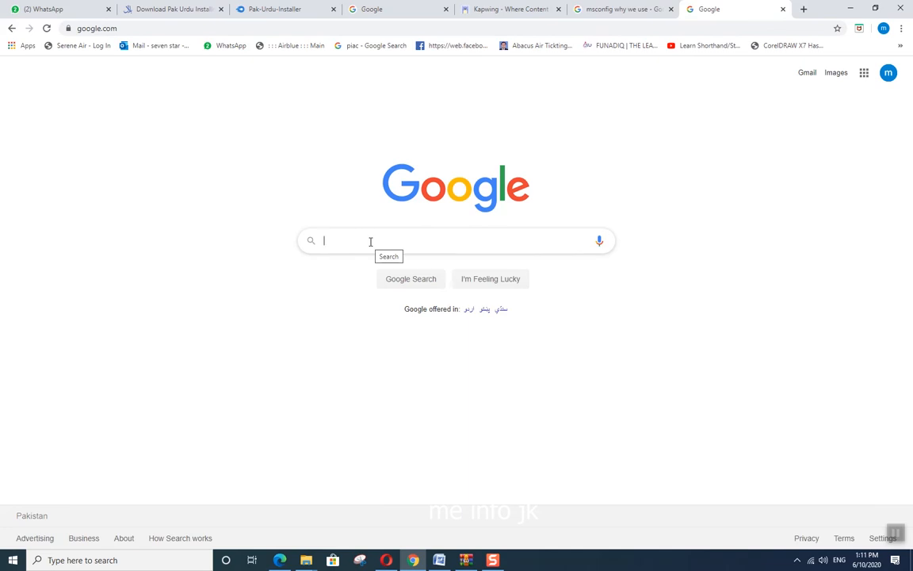
pyautogui.write('egg black and white png')
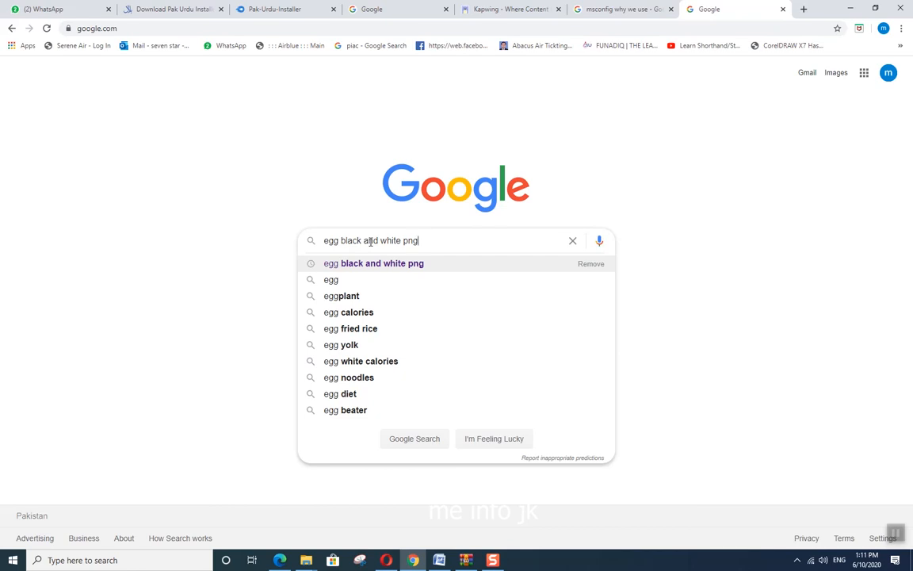
pyautogui.press('Return')
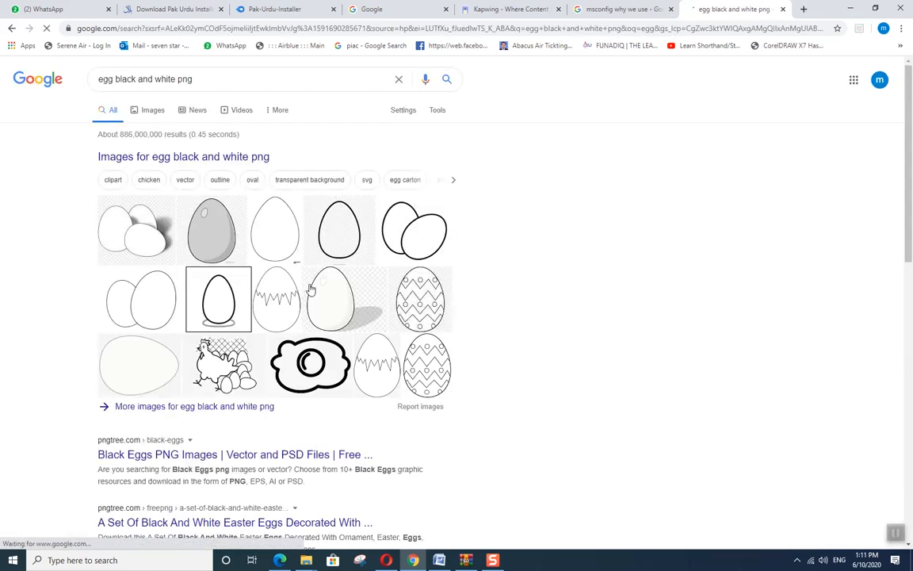
pyautogui.click(230, 236)
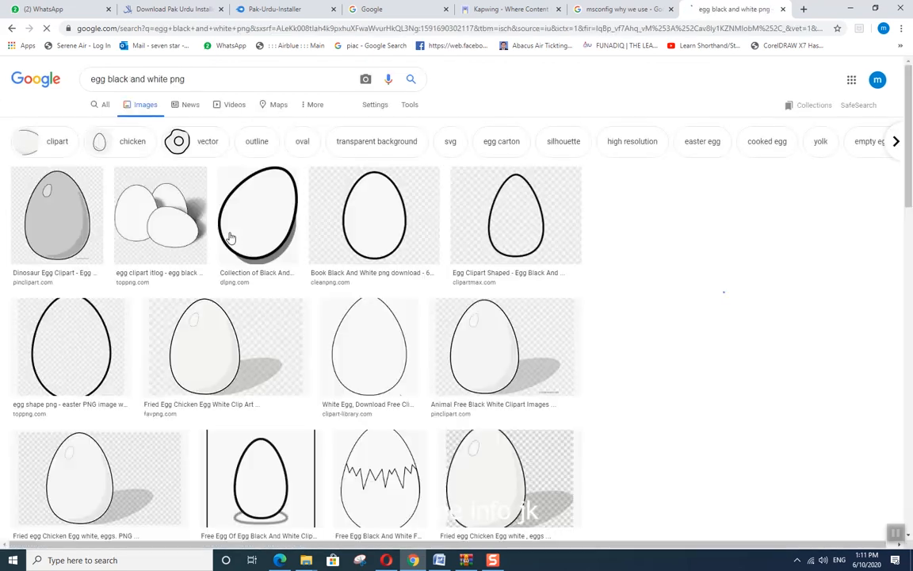
pyautogui.click(69, 212)
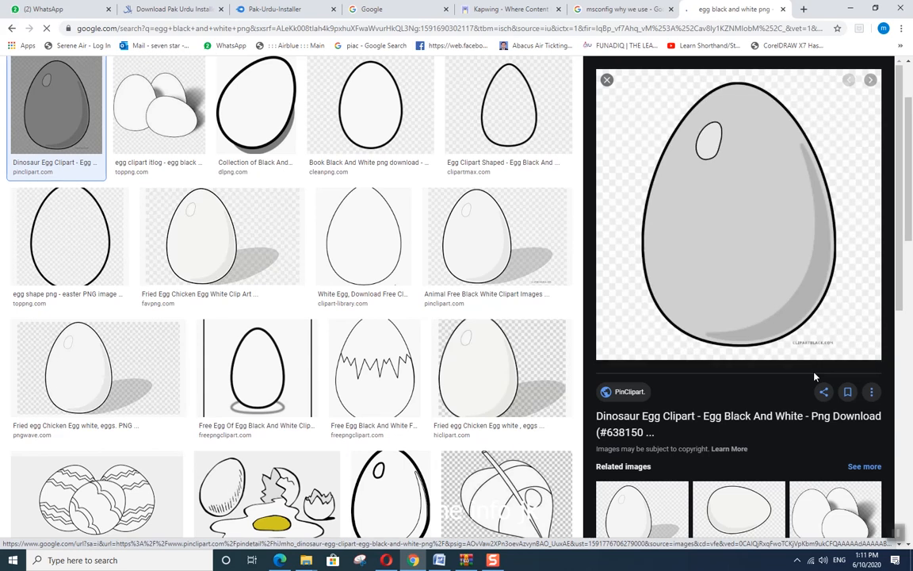
# - Open the dinosaur egg clipart's PinClipart page and download the PNG file
pyautogui.click(751, 426)
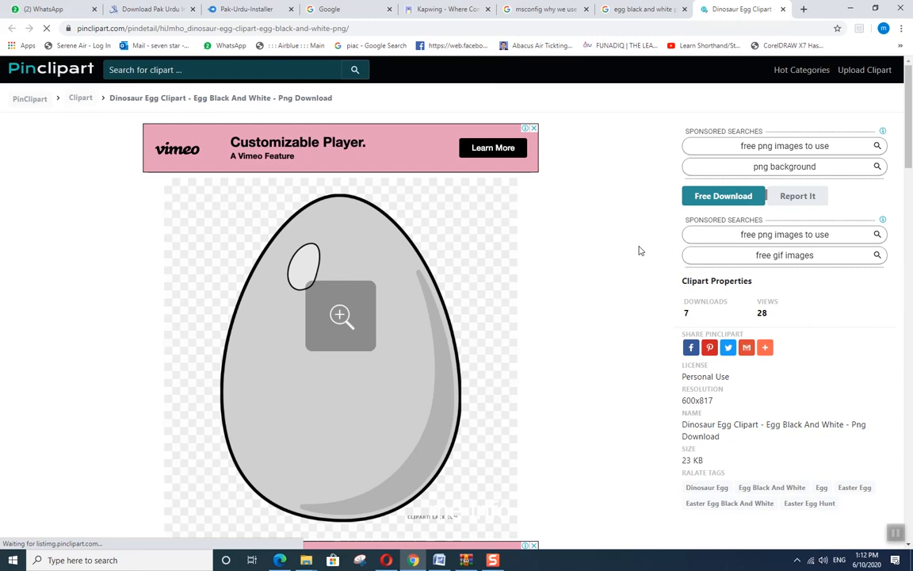
pyautogui.click(706, 198)
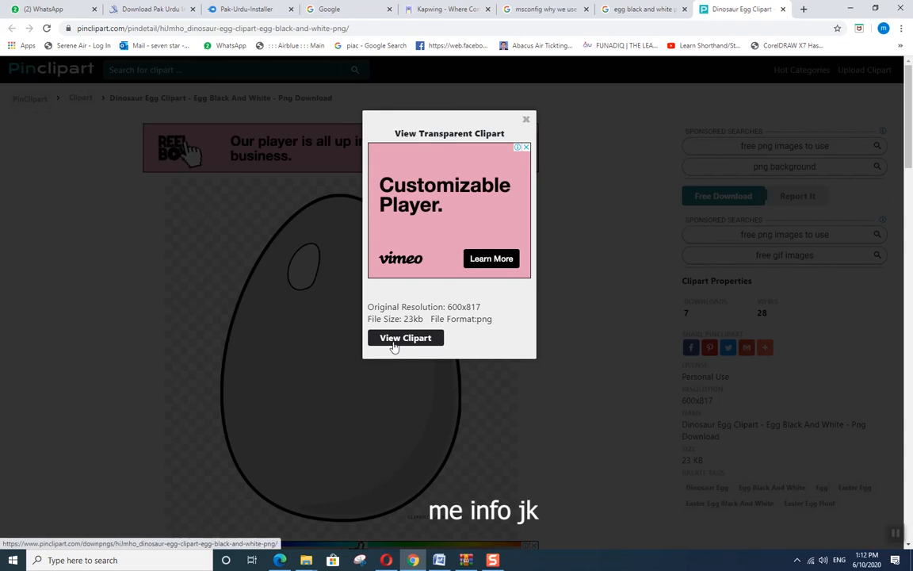
pyautogui.click(406, 339)
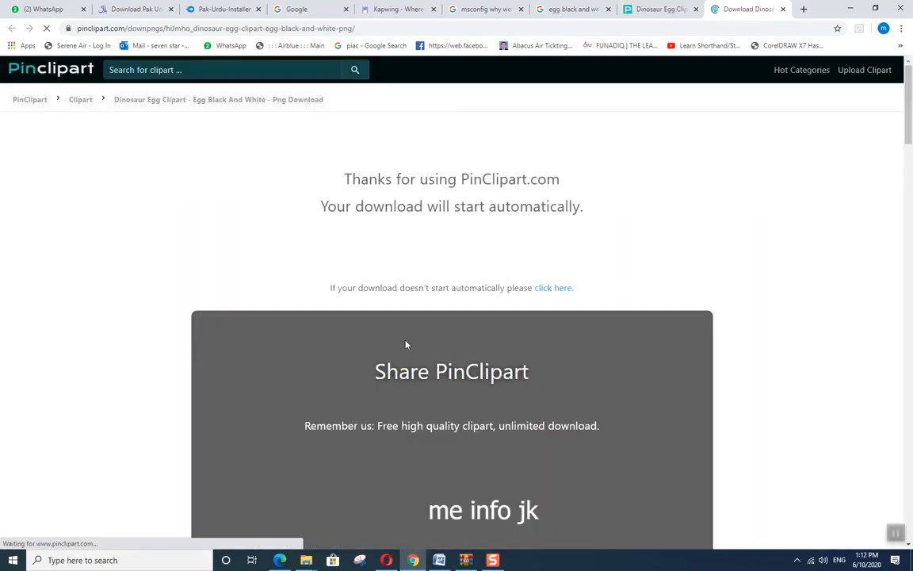
pyautogui.scroll(-2, 450, 312)
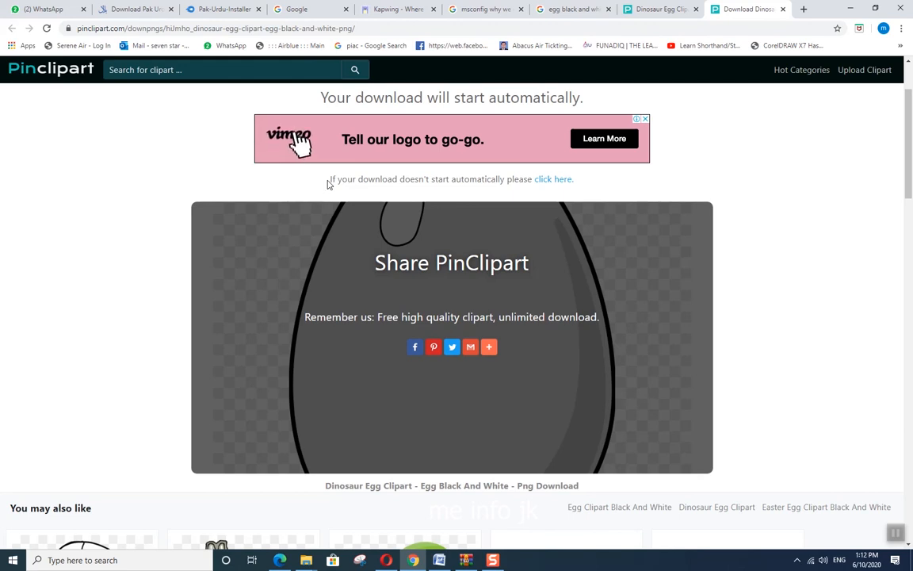
pyautogui.click(554, 180)
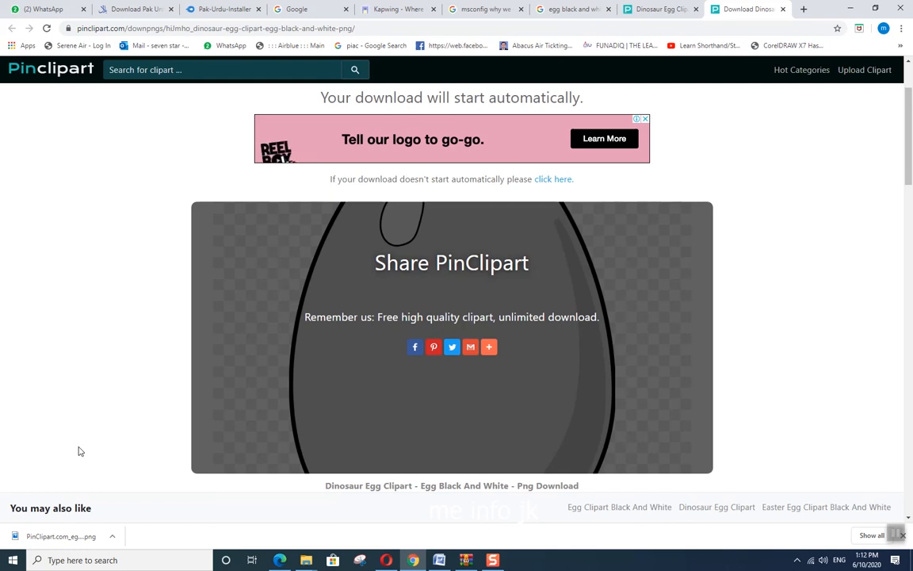
# - Move the downloaded egg PNG from the Downloads folder to the desktop
pyautogui.click(112, 537)
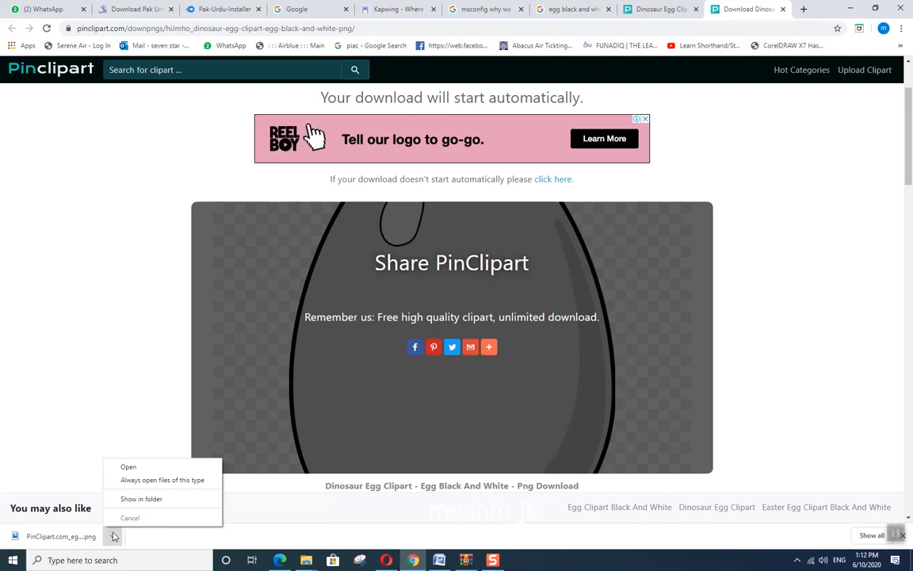
pyautogui.click(151, 500)
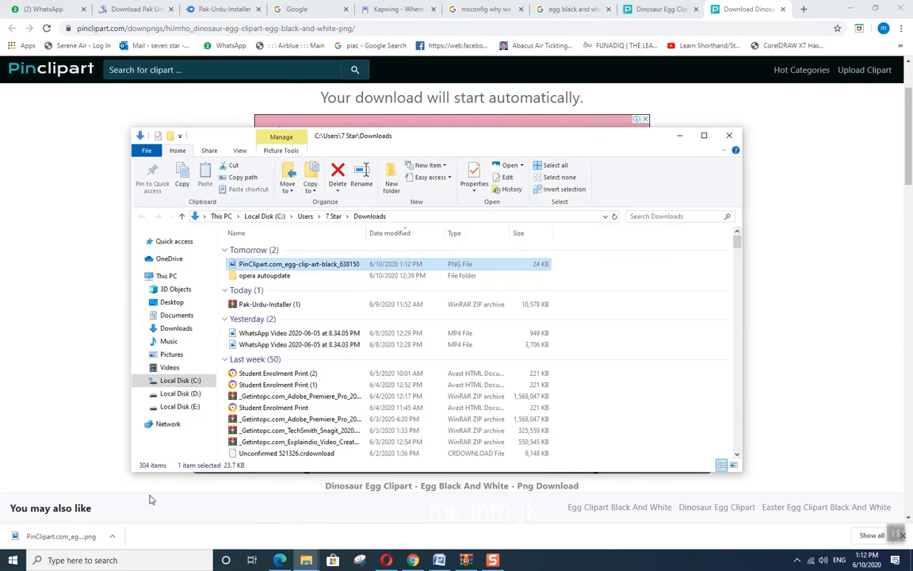
pyautogui.hotkey('ctrl', 'x')
pyautogui.click(679, 135)
pyautogui.click(849, 9)
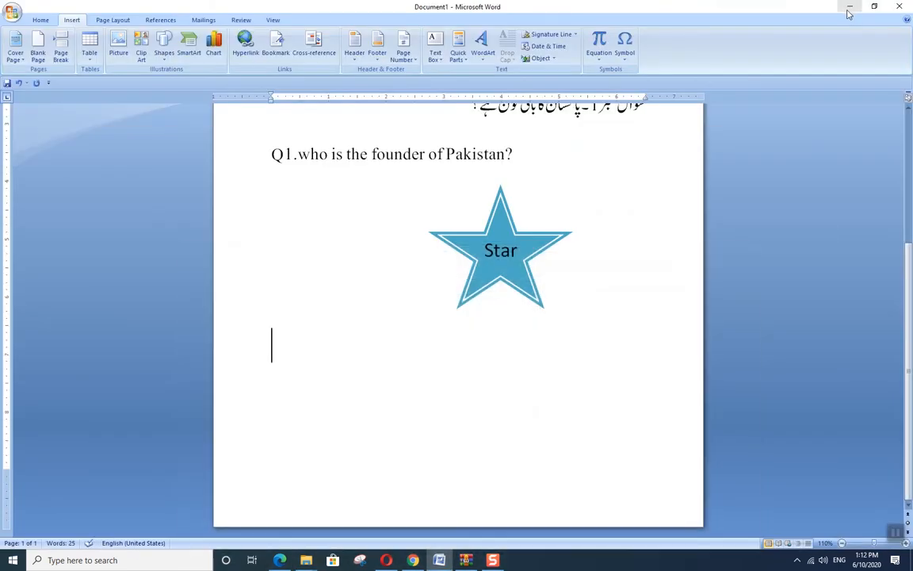
pyautogui.click(850, 8)
pyautogui.rightClick(448, 186)
pyautogui.click(485, 227)
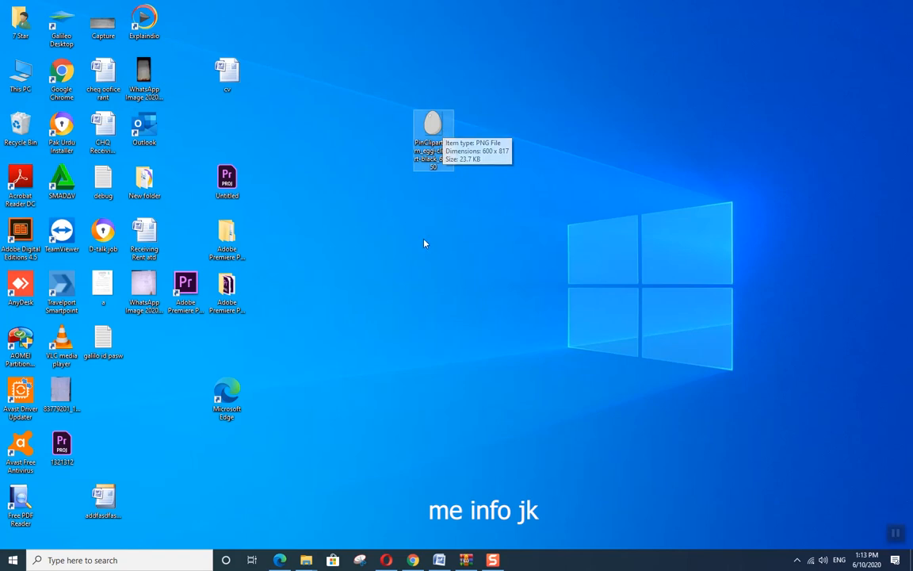
# - Switch to Word and insert the PinClipart.com_egg-clip-art-black_638150 picture from the desktop below the star
pyautogui.moveTo(440, 560)
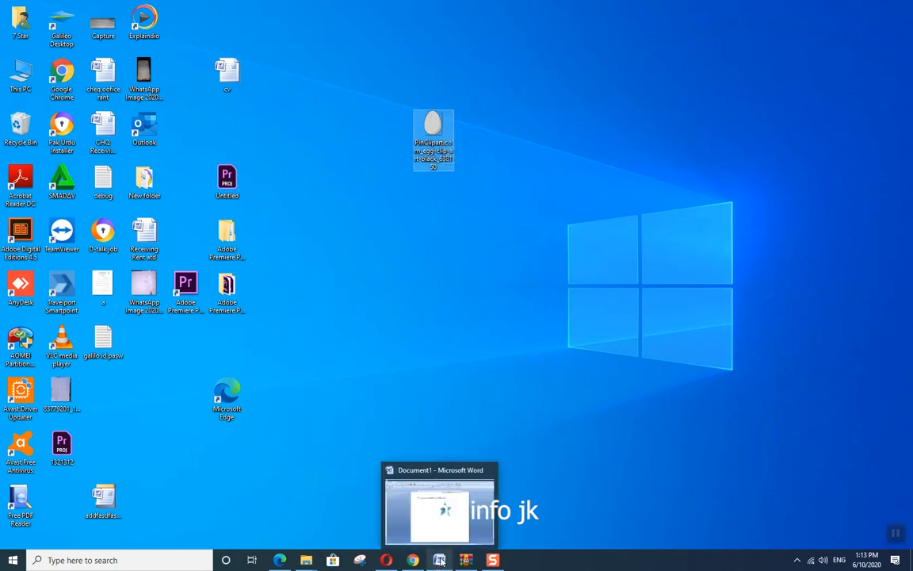
pyautogui.click(446, 538)
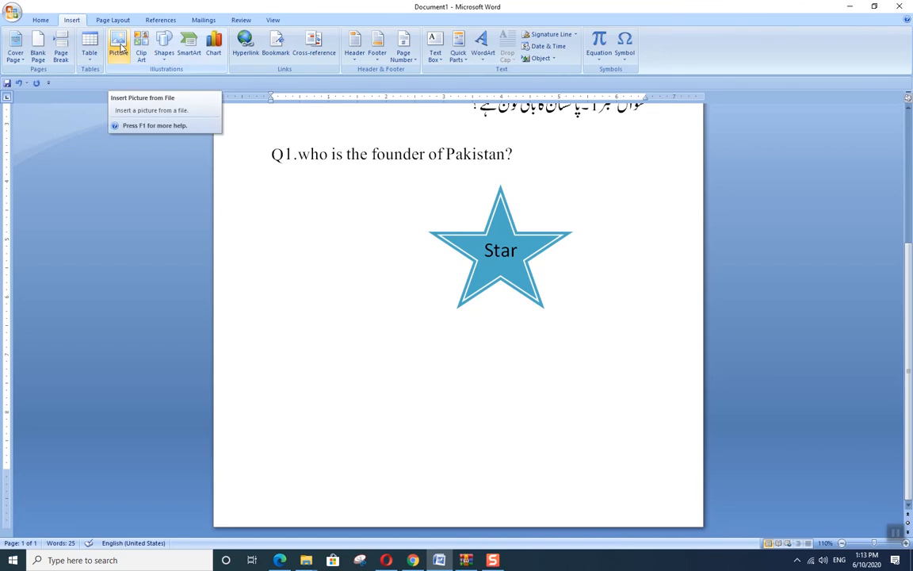
pyautogui.click(119, 47)
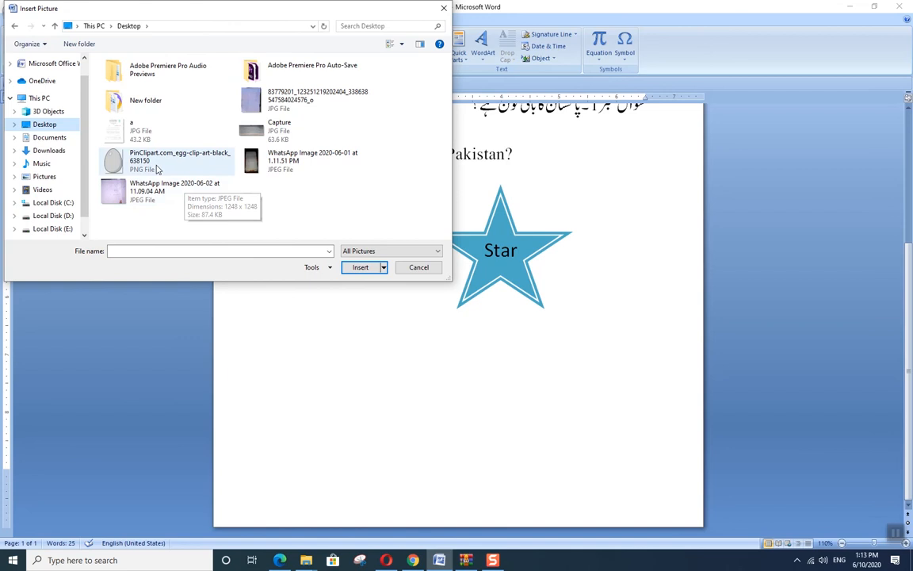
pyautogui.click(157, 165)
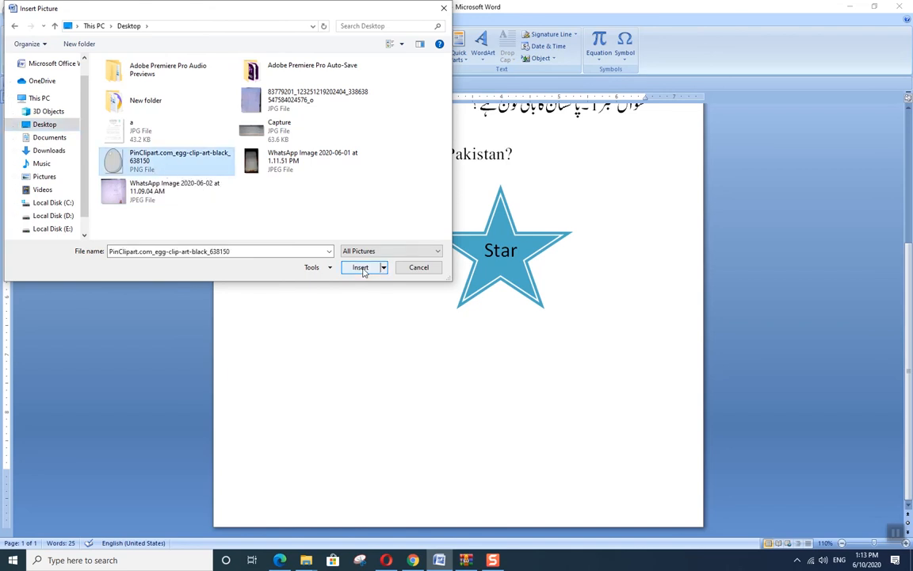
pyautogui.click(361, 268)
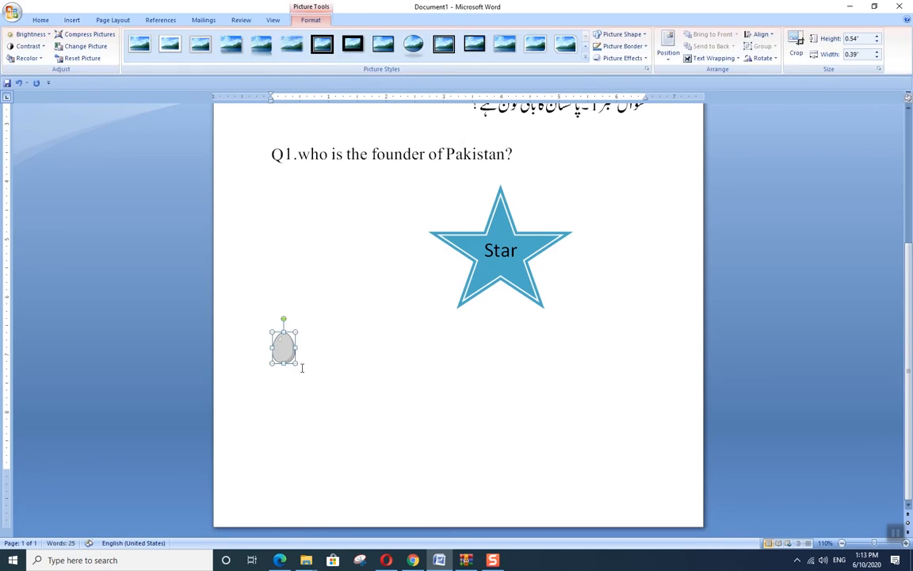
# - Enlarge the inserted egg picture proportionally to about 2.9" high and 2.13" wide
pyautogui.moveTo(295, 332); pyautogui.dragTo(393, 261)
pyautogui.press('Delete')
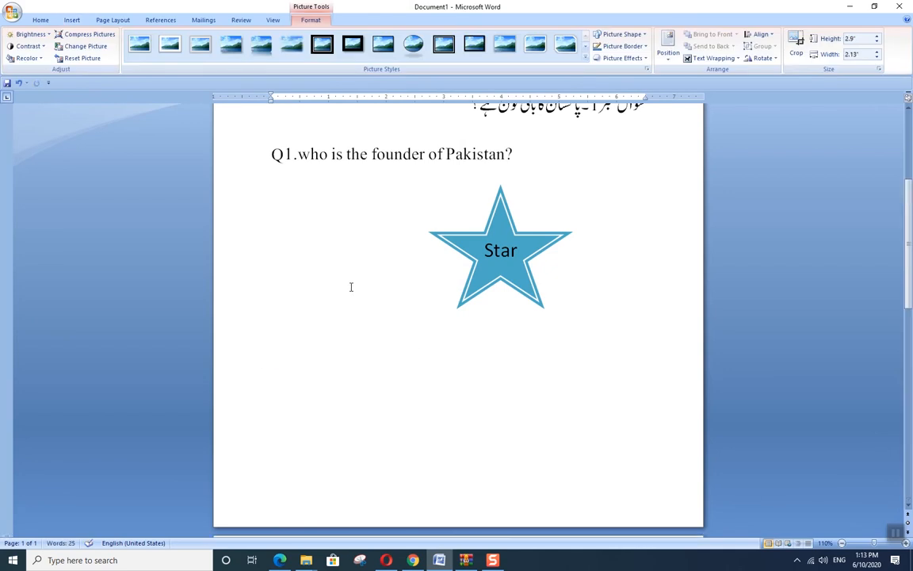
pyautogui.hotkey('ctrl', 'z')
# - Select the enlarged egg picture on the second page and display its picture formatting options
pyautogui.scroll(-5, 353, 287)
pyautogui.click(357, 359)
pyautogui.click(339, 411)
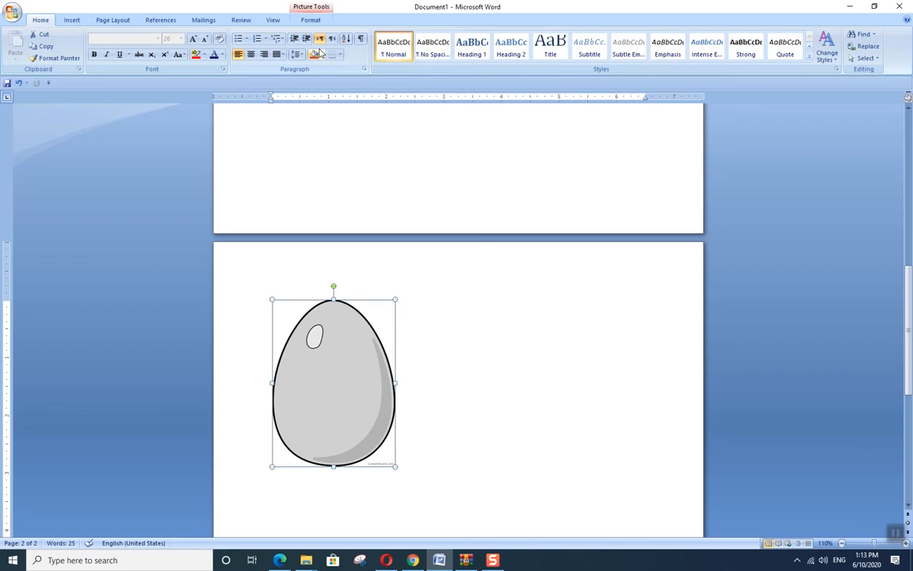
pyautogui.click(310, 20)
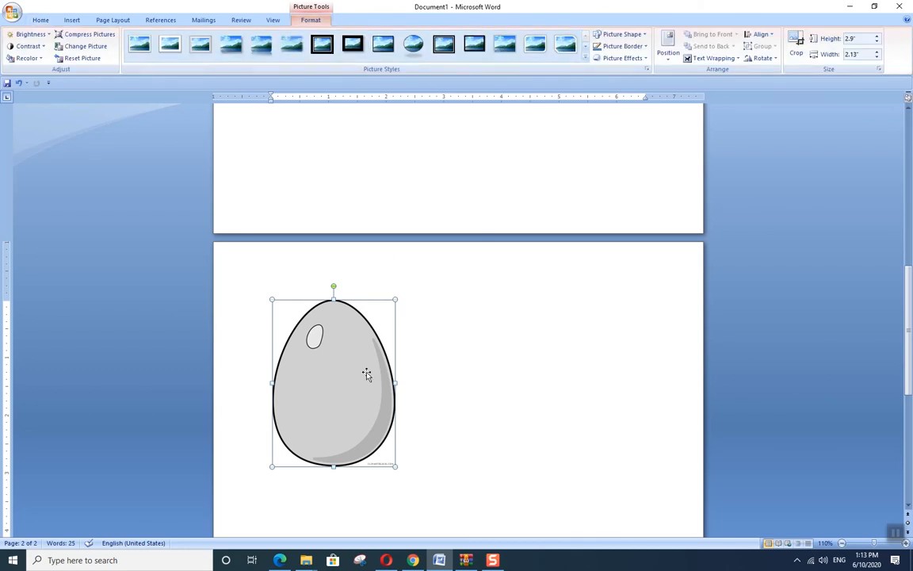